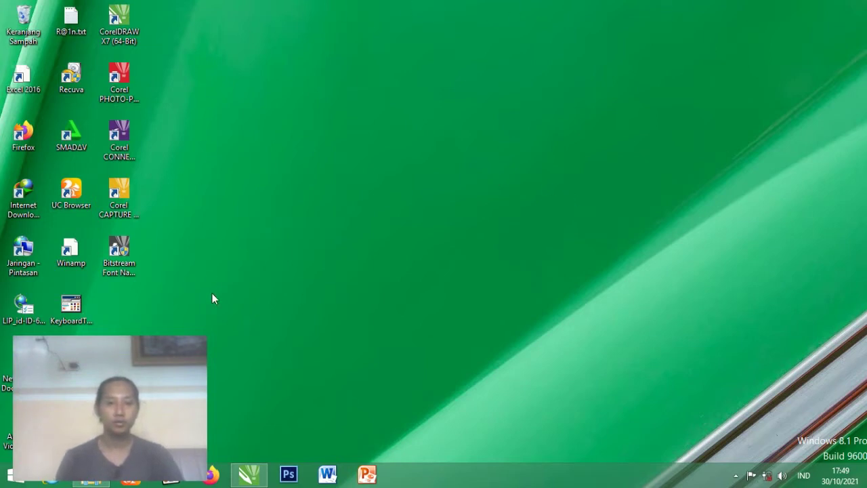
Step: Switch to the blank Untitled-1 document in CorelDRAW X7
left_click(248, 480)
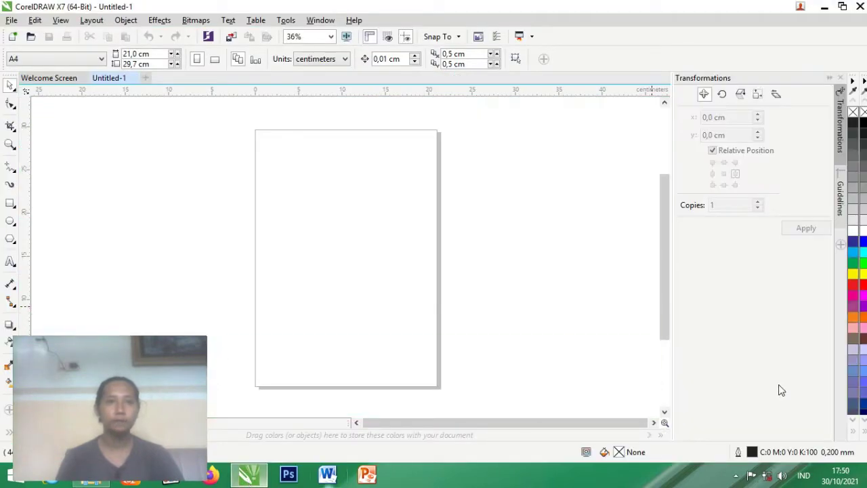
left_click(10, 20)
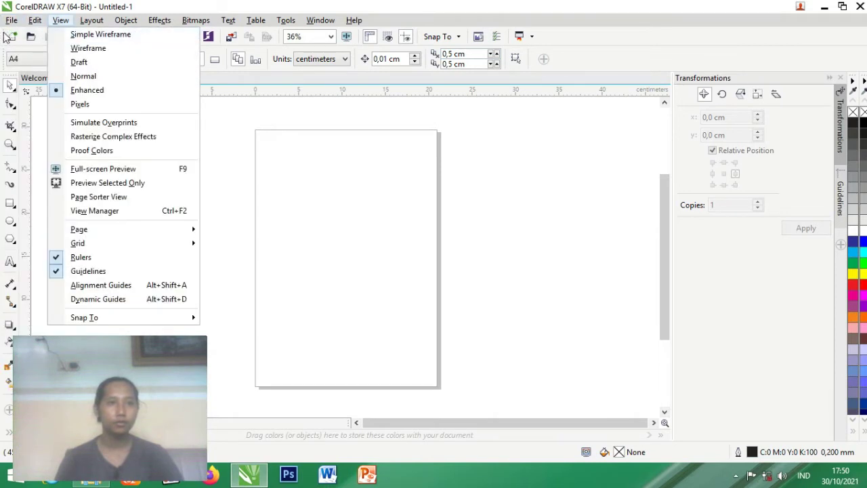
left_click(8, 22)
left_click(8, 22)
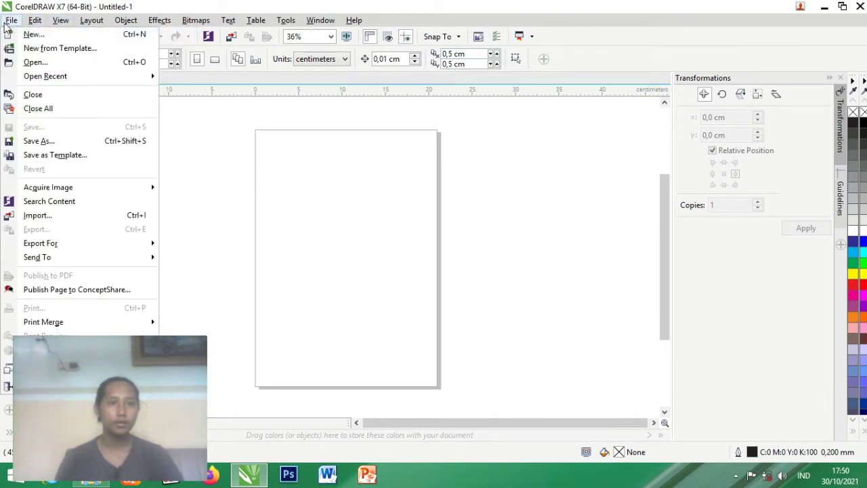
left_click(142, 367)
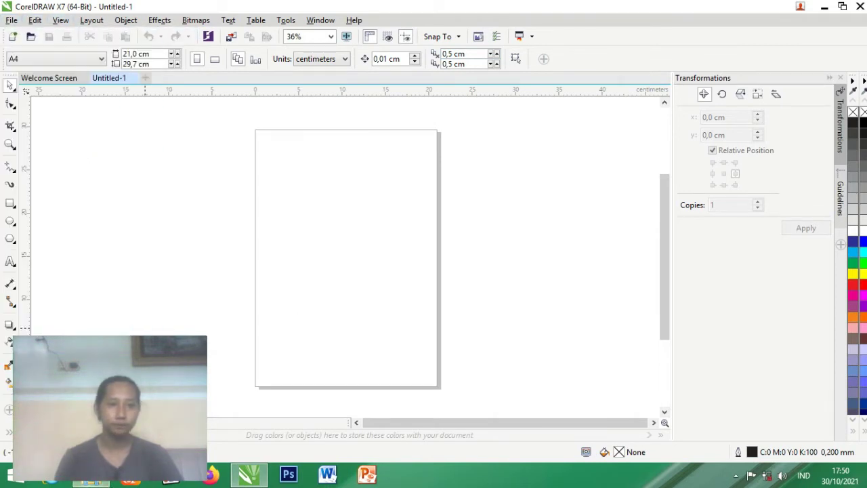
Step: Import toa-heftiba-O3ymvT7Wf9U-unsplash.jpg from the Support Photo folder into the CorelDRAW document
left_click(91, 482)
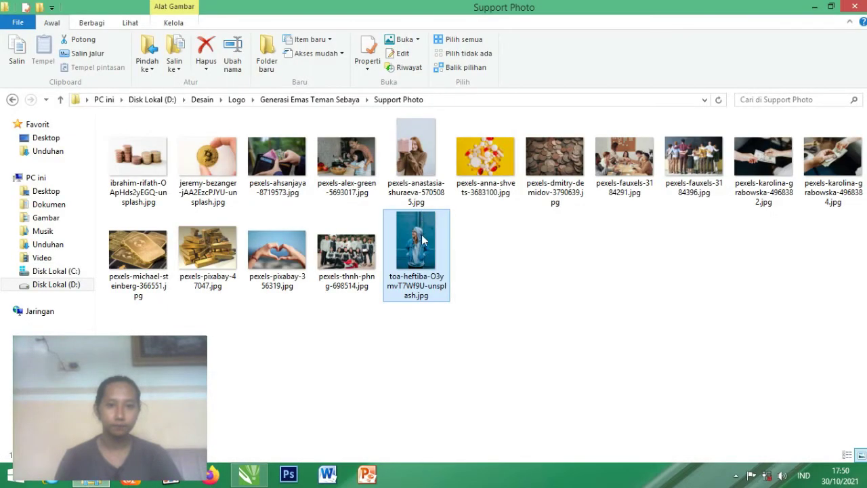
left_click_drag(425, 259, 267, 217)
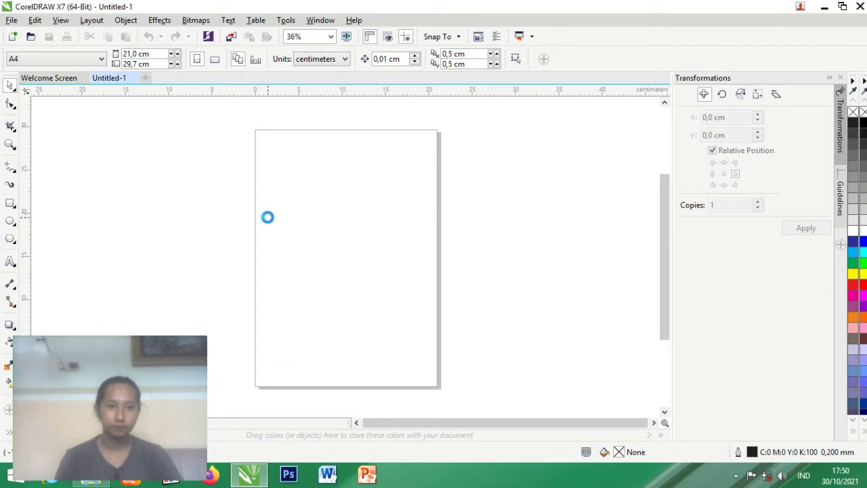
scroll(359, 216, "down", 1)
scroll(418, 258, "down", 1)
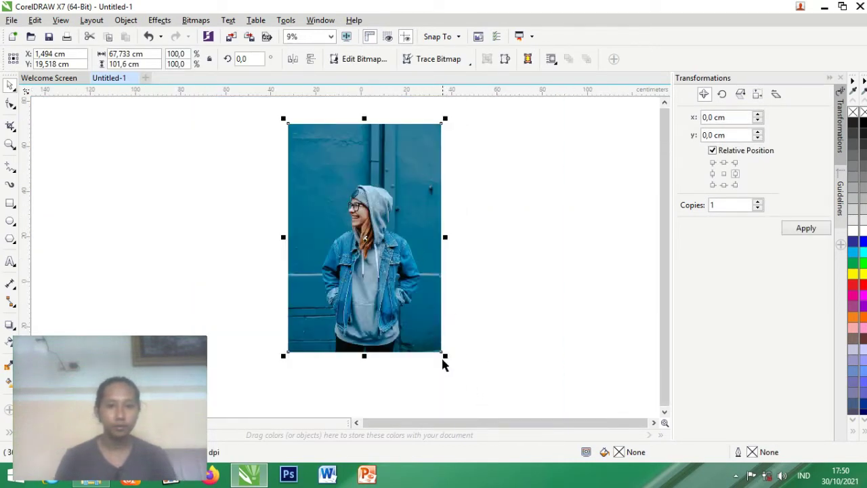
Step: Scale the imported photo proportionally down to about 14.4 by 21.6 cm and centre it on the page
left_click_drag(444, 356, 377, 269)
scroll(376, 269, "up", 1)
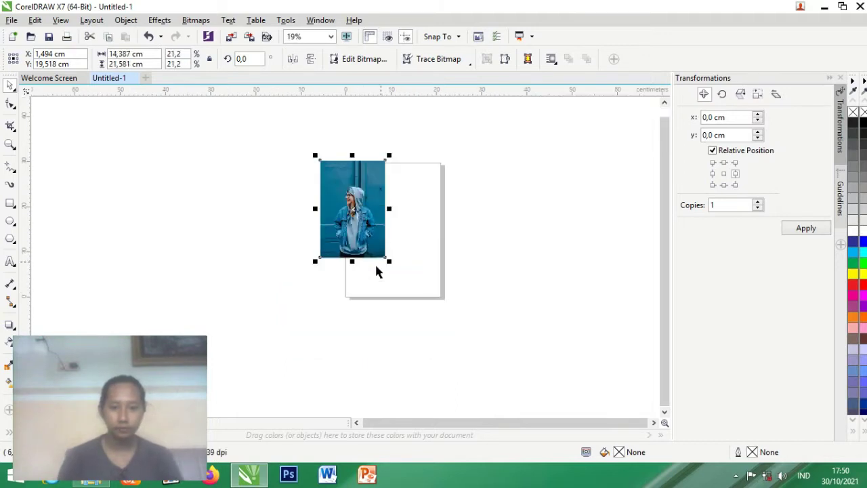
key("p")
scroll(377, 271, "up", 1)
scroll(376, 271, "down", 1)
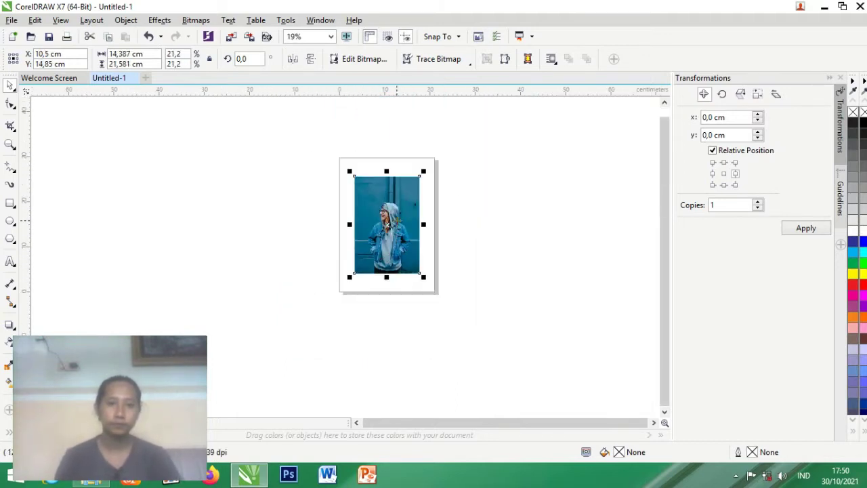
scroll(377, 271, "up", 1)
scroll(378, 220, "up", 1)
scroll(377, 212, "down", 1)
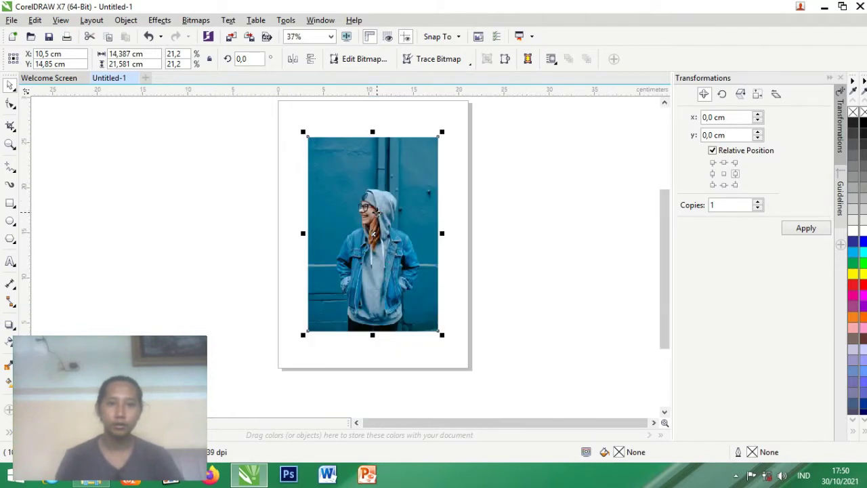
Step: Move the photo off the page to its left side and centre it on the page again
scroll(377, 233, "down", 1)
left_click_drag(389, 244, 296, 228)
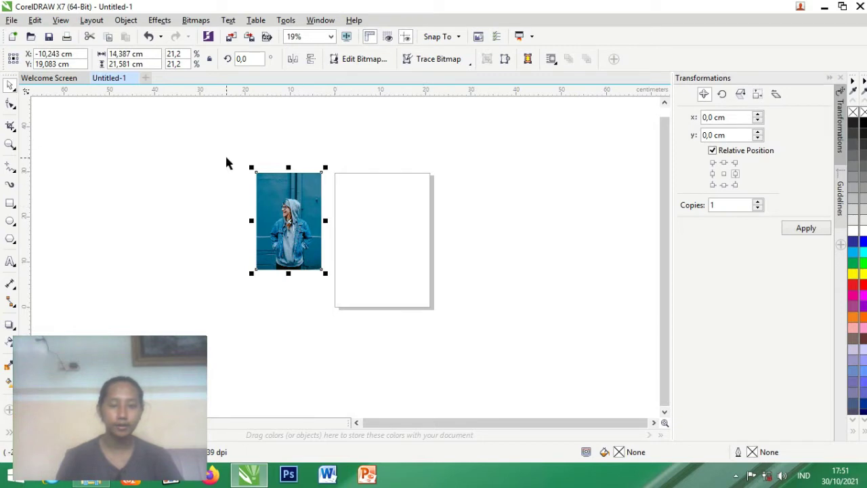
key("p")
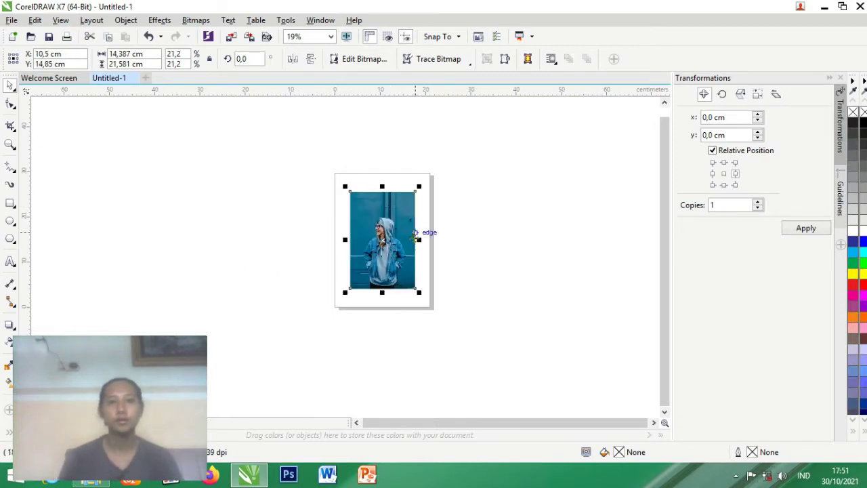
scroll(414, 235, "up", 1)
scroll(300, 216, "up", 1)
scroll(306, 233, "down", 1)
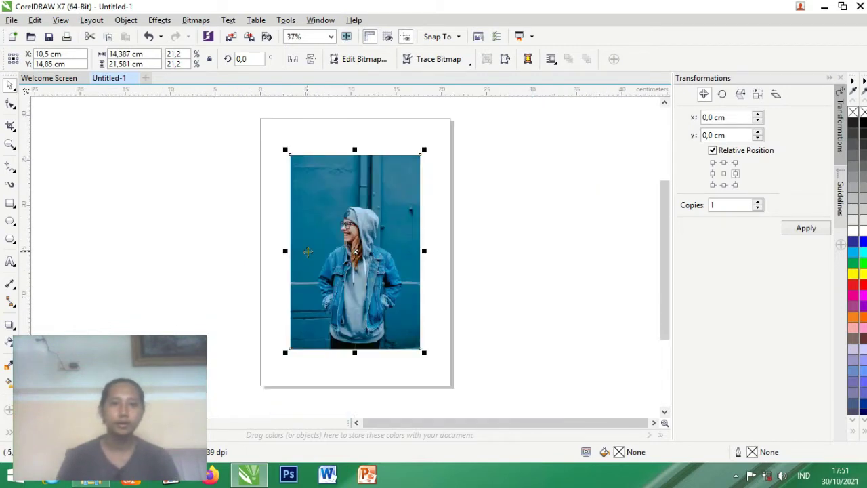
scroll(355, 251, "up", 1)
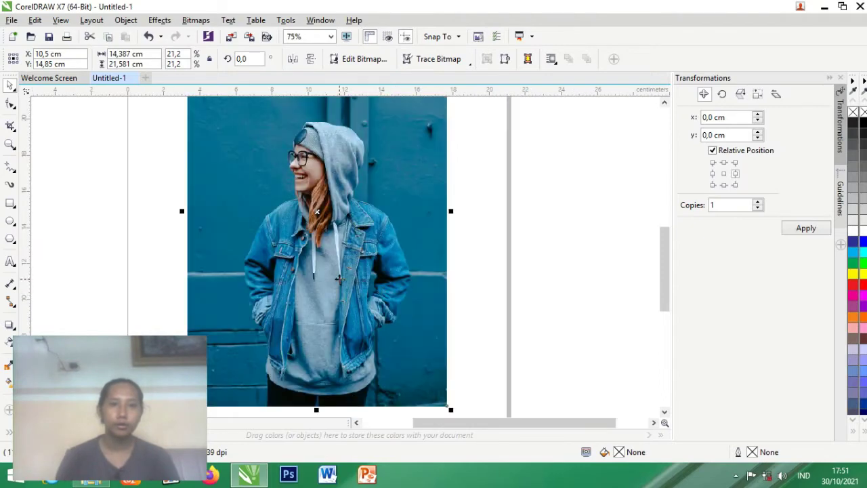
scroll(339, 278, "down", 1)
scroll(339, 249, "up", 1)
scroll(317, 242, "down", 1)
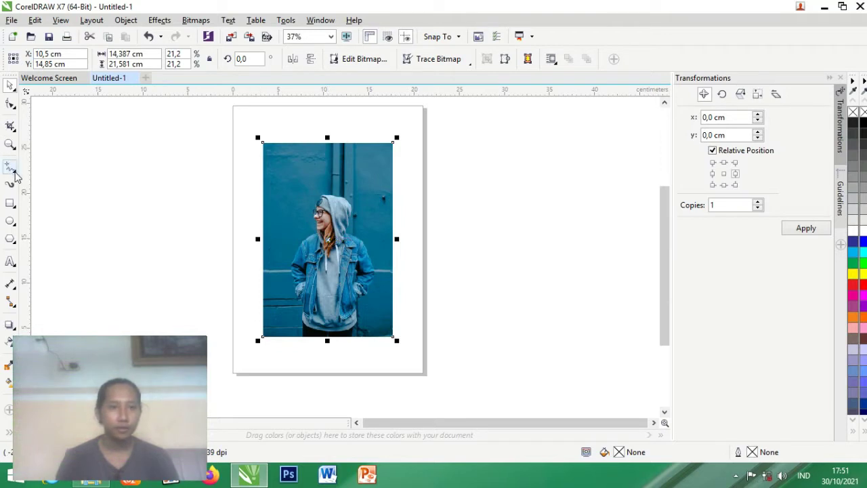
Step: Start tracing the woman's outline with the 3-Point Curve tool, running joined curves from the hood's front tip along its upper edge
left_click(15, 174)
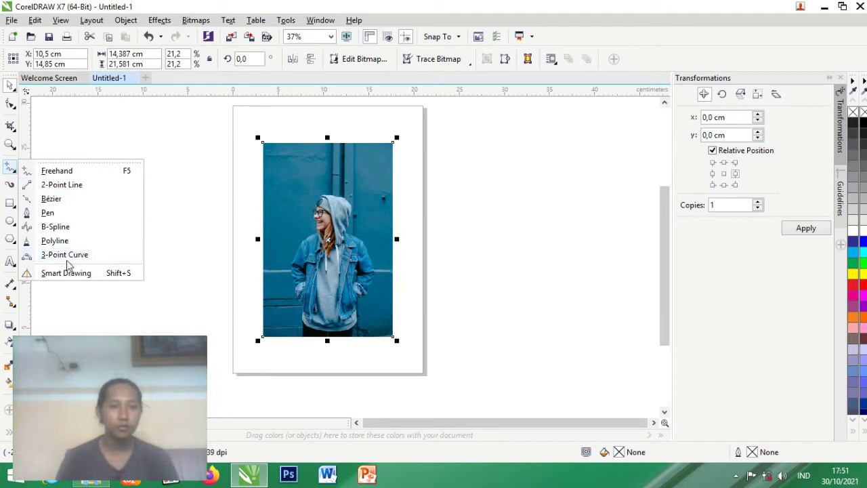
left_click(66, 254)
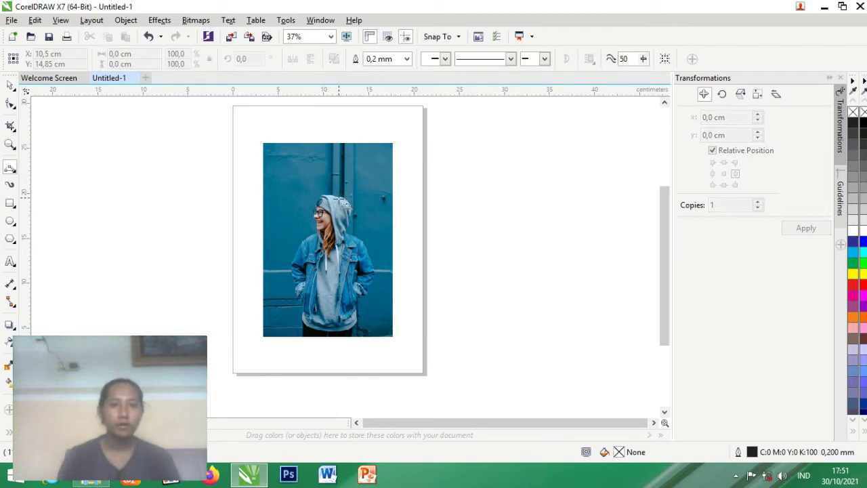
scroll(345, 203, "up", 1)
scroll(285, 278, "up", 1)
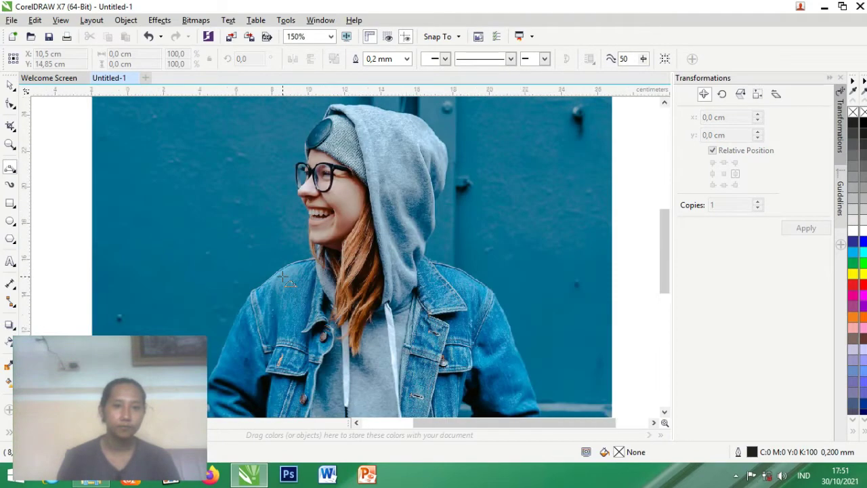
scroll(285, 277, "down", 1)
scroll(315, 198, "up", 2)
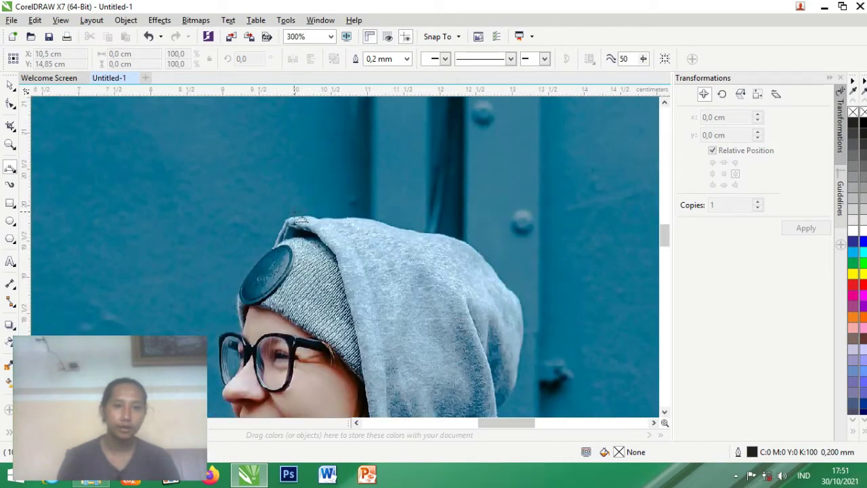
scroll(299, 218, "up", 1)
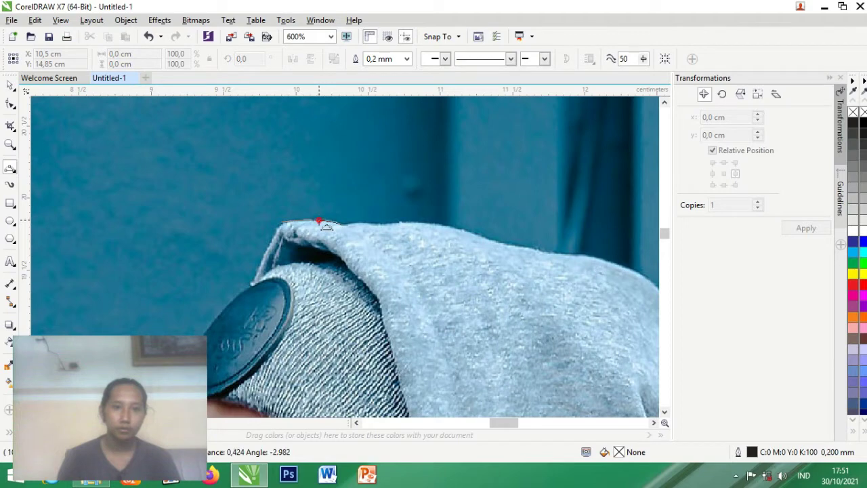
left_click(341, 223)
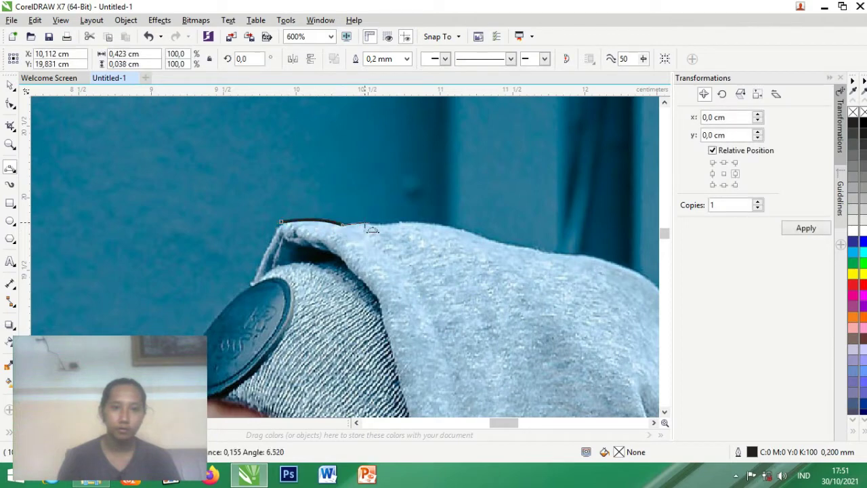
left_click(364, 223)
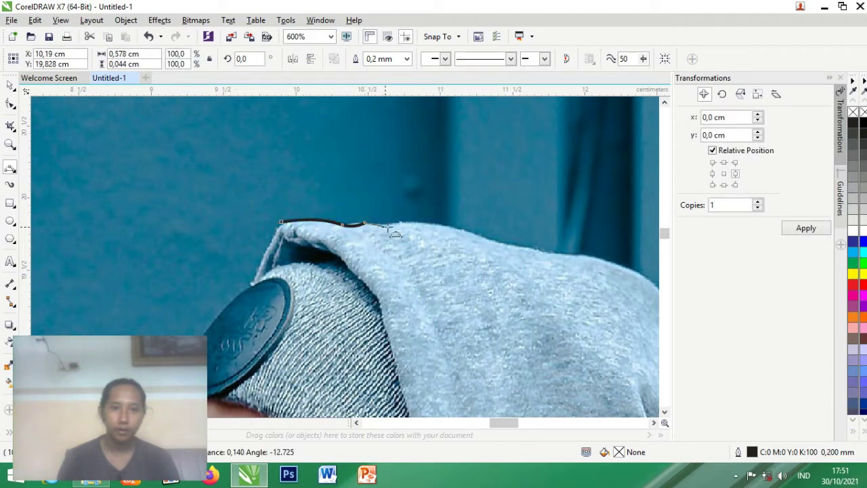
left_click(387, 226)
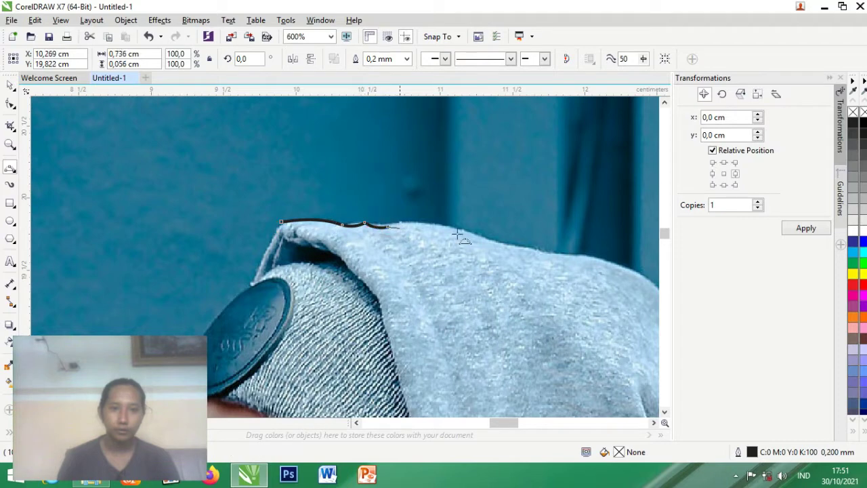
left_click(415, 223)
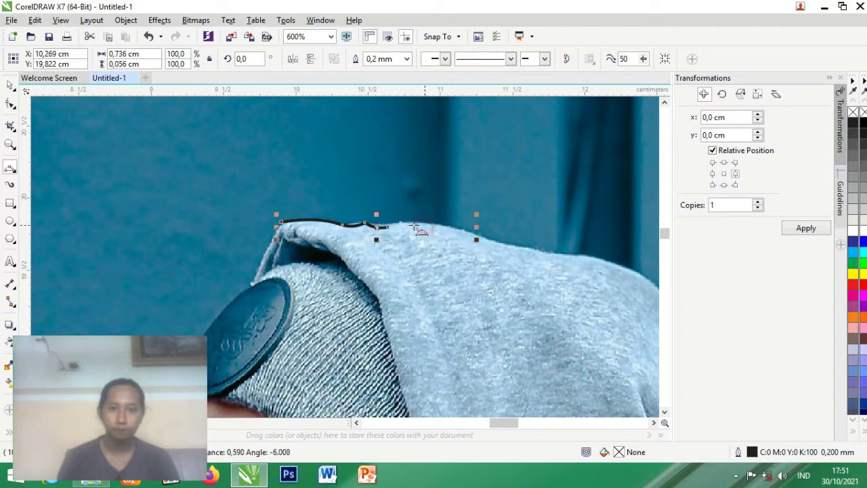
Step: Continue the traced curve over the crown of the hood and around the bulge at the back of the head
scroll(414, 223, "down", 2)
scroll(475, 241, "up", 1)
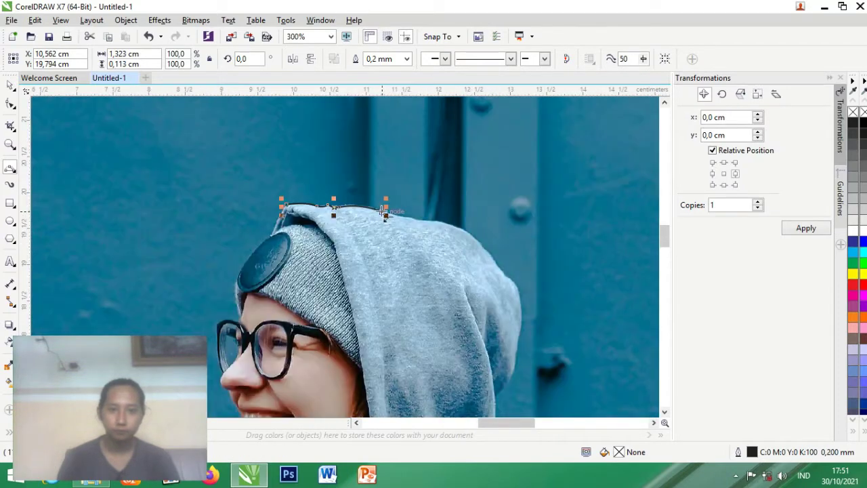
left_click(384, 211)
left_click(399, 218)
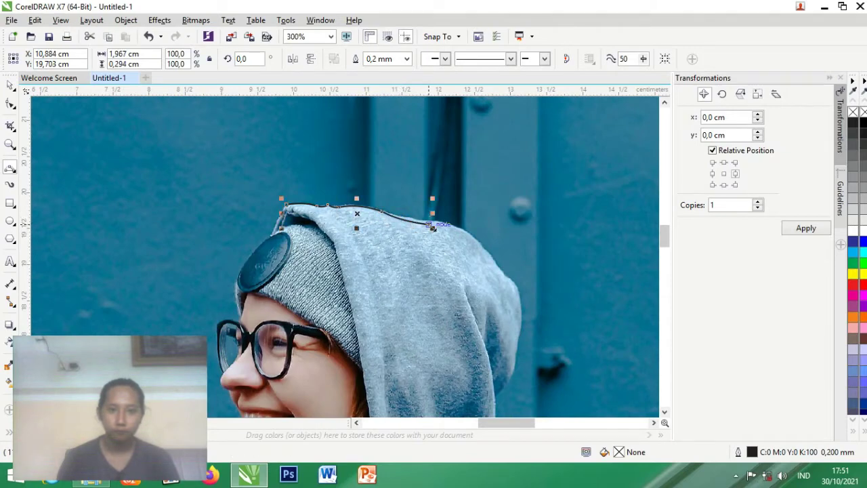
left_click_drag(428, 224, 479, 244)
left_click(478, 244)
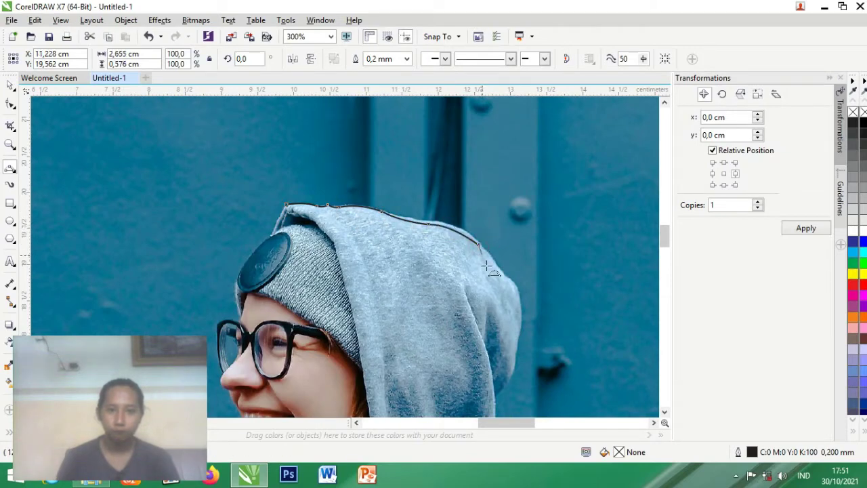
double_click(510, 284)
left_click(509, 285)
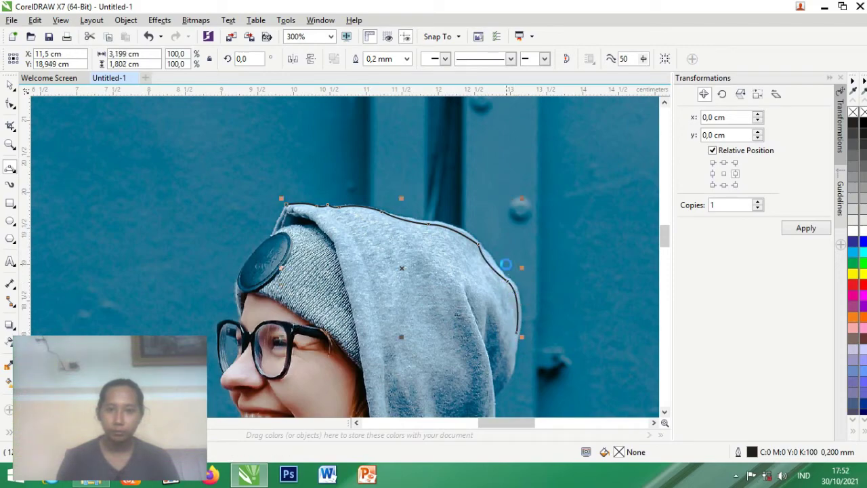
Step: Extend the traced curve from the bulge down the back edge of the hood towards the neck
scroll(515, 296, "down", 3)
scroll(492, 306, "up", 3)
scroll(498, 298, "down", 3)
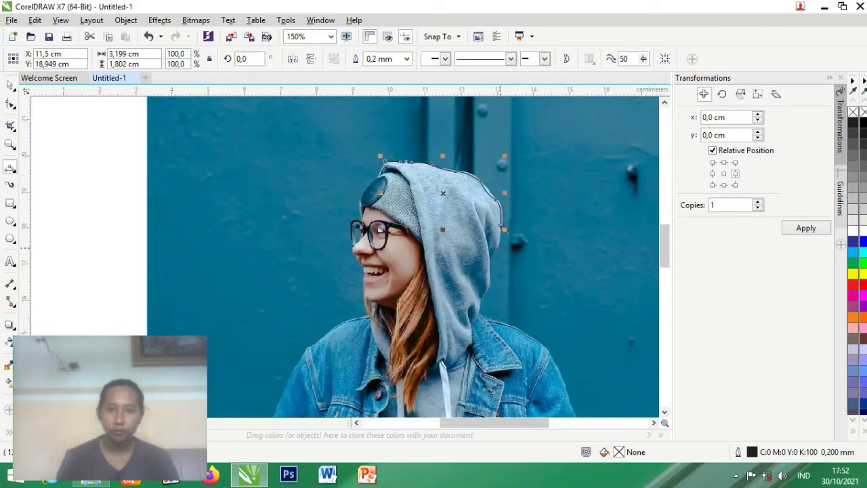
scroll(498, 223, "up", 3)
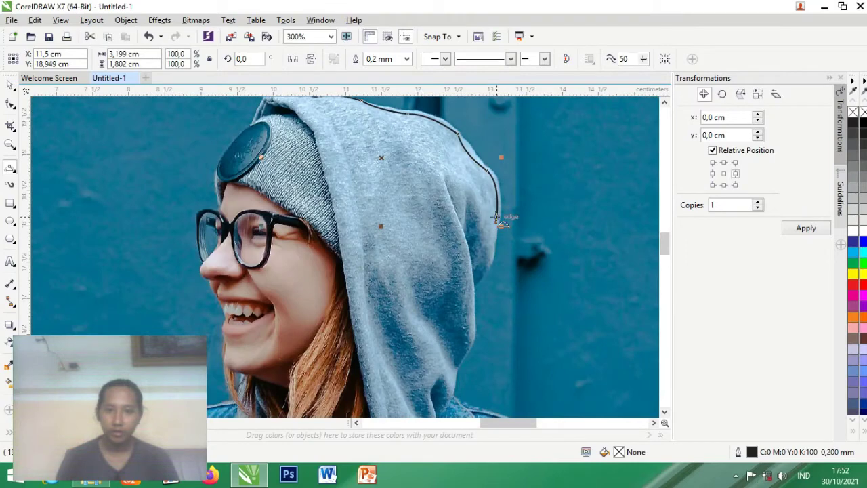
left_click(474, 278)
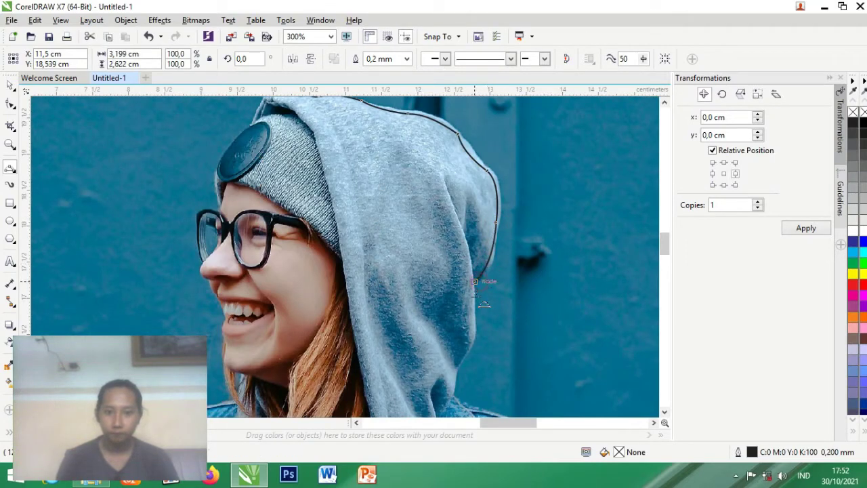
left_click(474, 333)
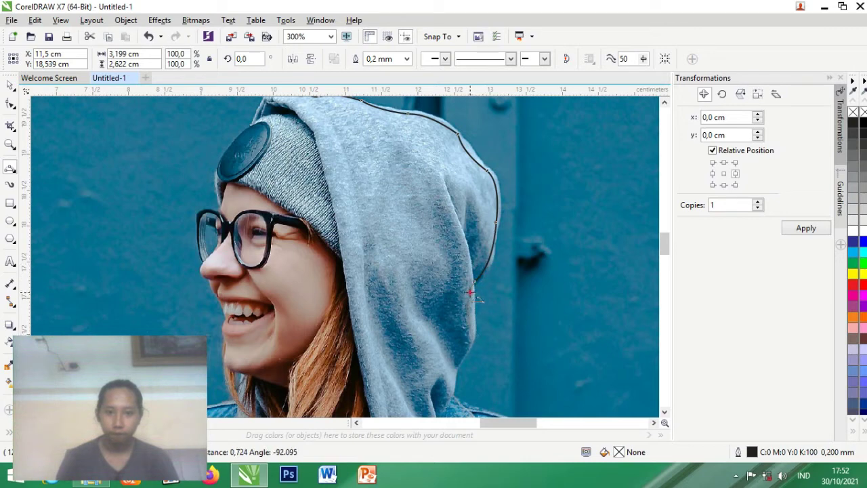
left_click(471, 331)
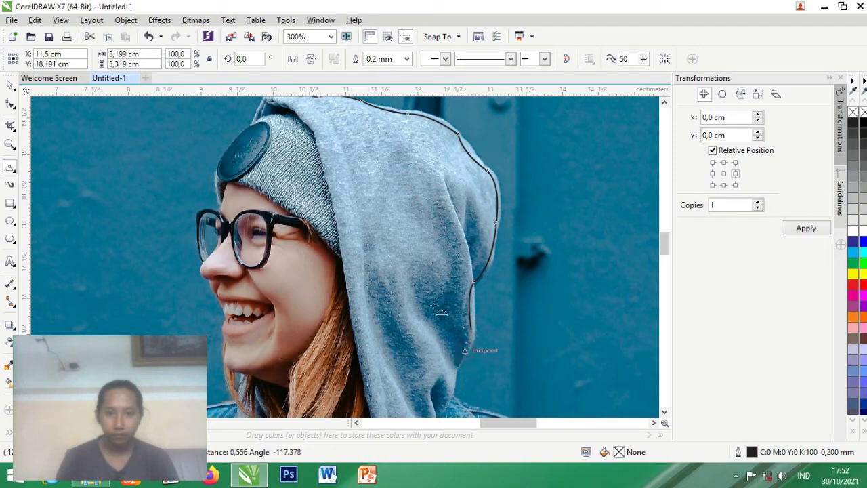
double_click(472, 359)
Step: Continue the traced curve down the back of the neck and onto the start of the denim jacket's right shoulder in the photo
scroll(472, 359, "down", 4)
scroll(351, 276, "up", 4)
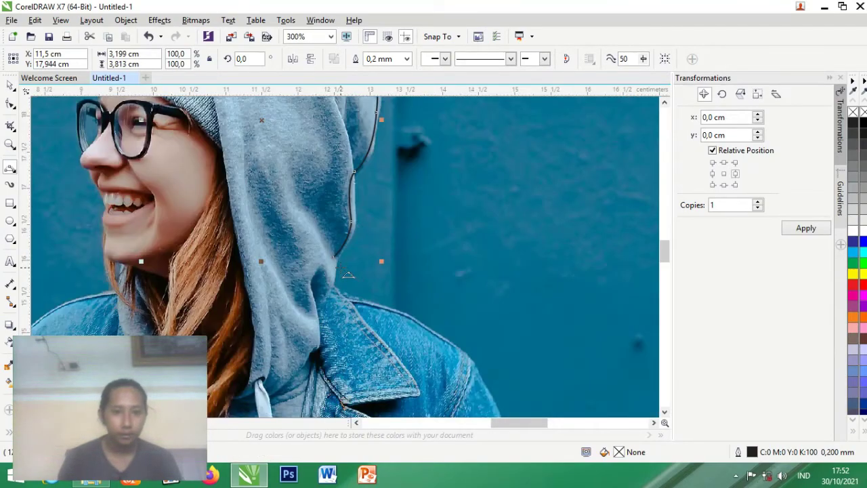
scroll(337, 257, "up", 3)
left_click(325, 247)
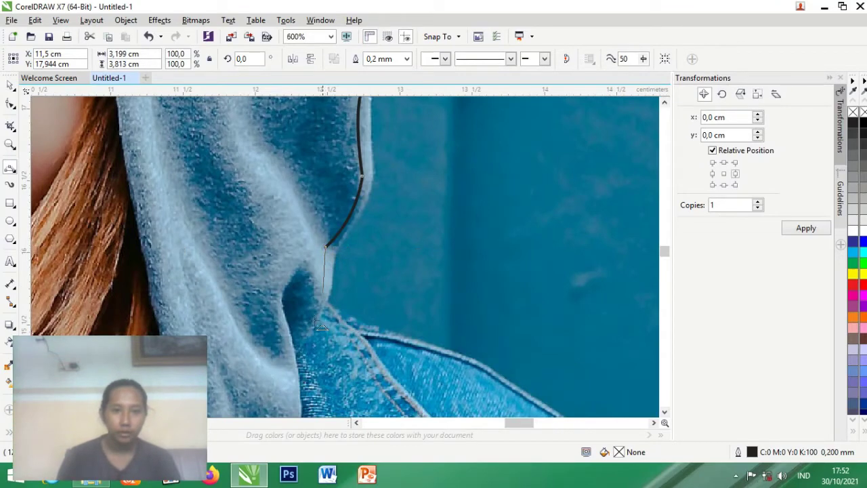
left_click(312, 320)
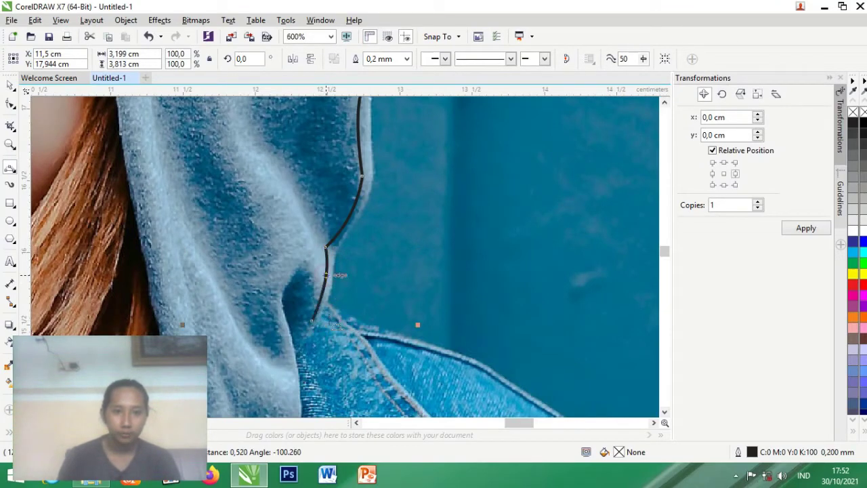
left_click(402, 340)
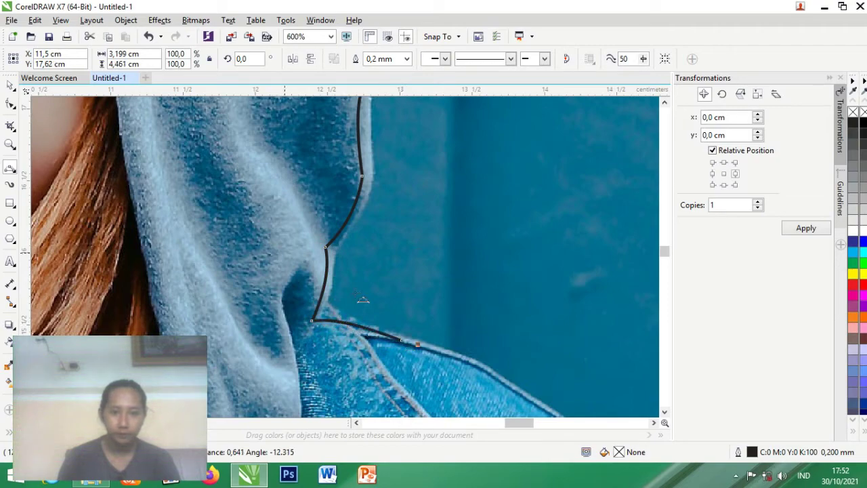
Step: Extend the traced curve along the top of the jacket's right shoulder to the sleeve seam
scroll(292, 261, "down", 2)
scroll(381, 309, "up", 2)
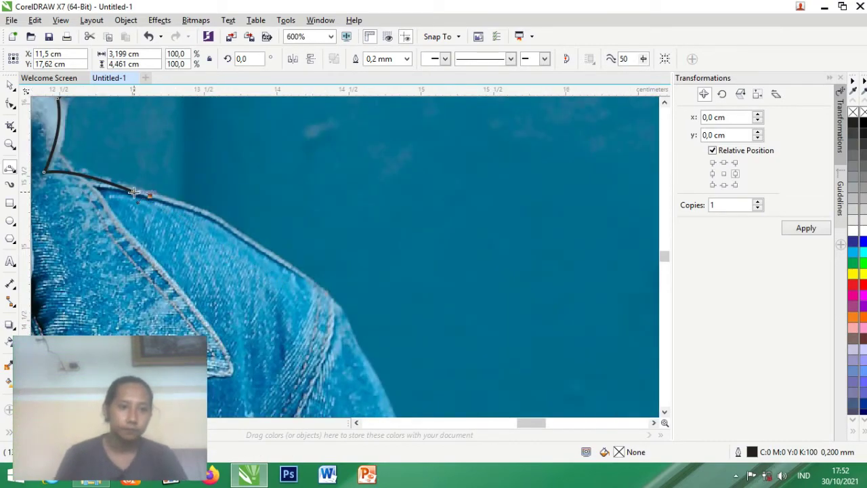
left_click(219, 228)
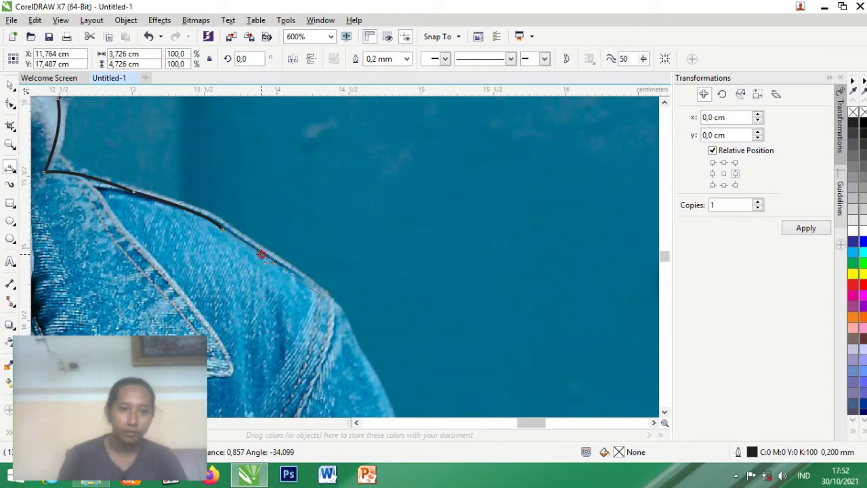
left_click(324, 300)
scroll(325, 302, "down", 1)
scroll(327, 191, "up", 2)
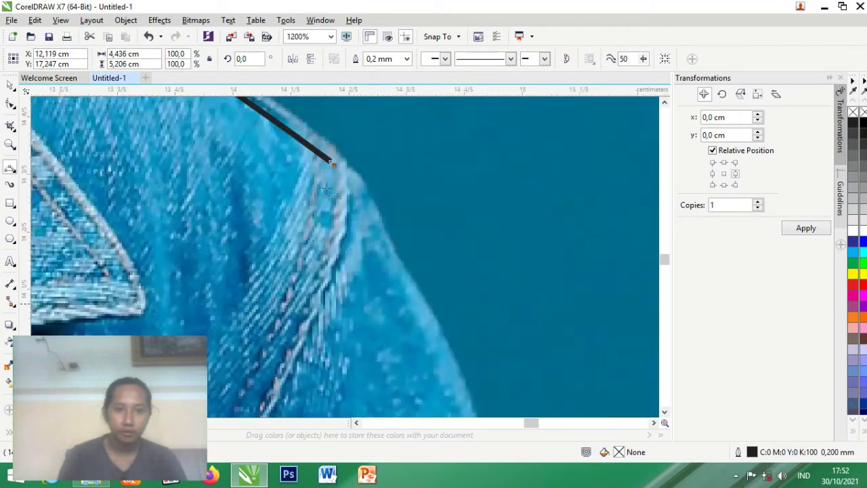
Step: Trace the outer edge of the right-hand sleeve in the photo from the shoulder seam down around the elbow
left_click(436, 392)
scroll(436, 392, "down", 2)
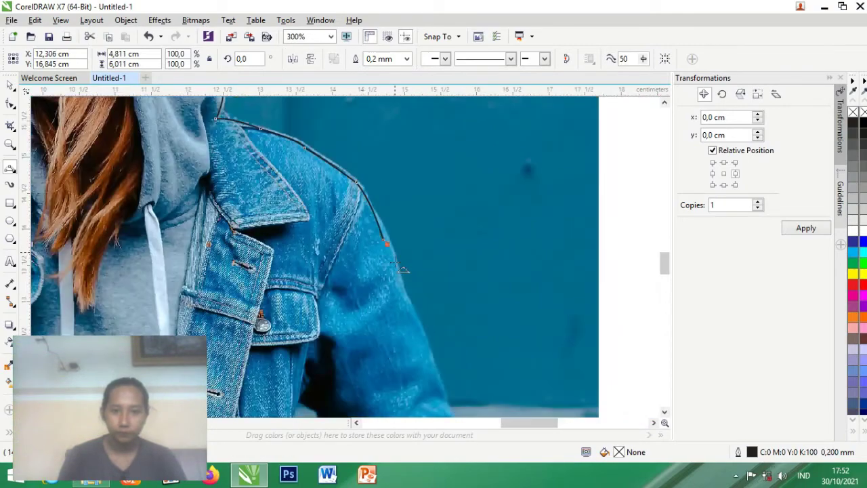
scroll(369, 224, "up", 1)
scroll(371, 223, "down", 2)
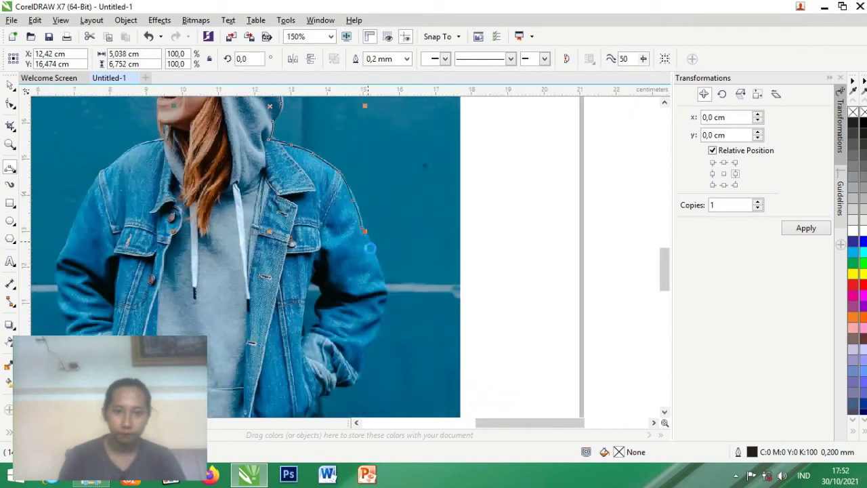
scroll(331, 166, "up", 2)
left_click(391, 300)
scroll(390, 299, "down", 2)
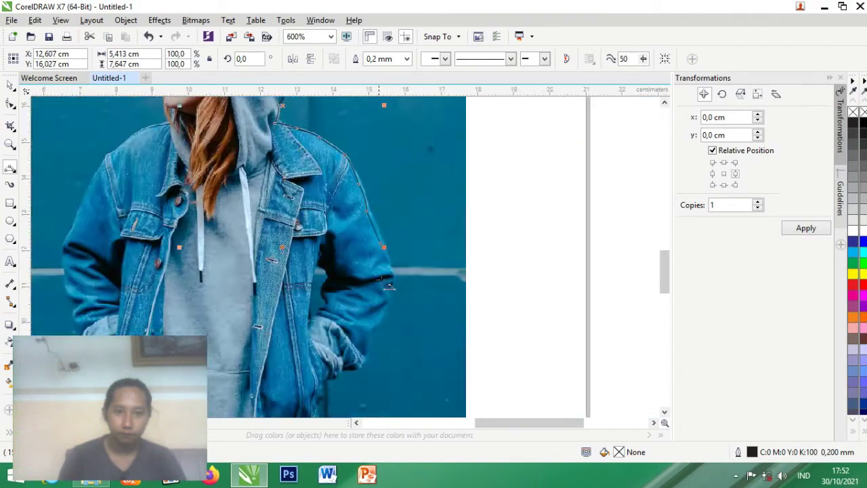
scroll(378, 212, "up", 1)
left_click(393, 254)
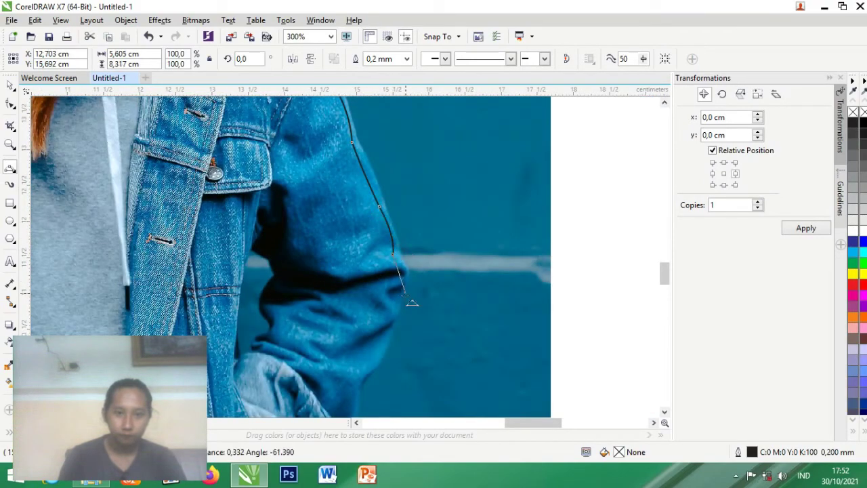
left_click(400, 290)
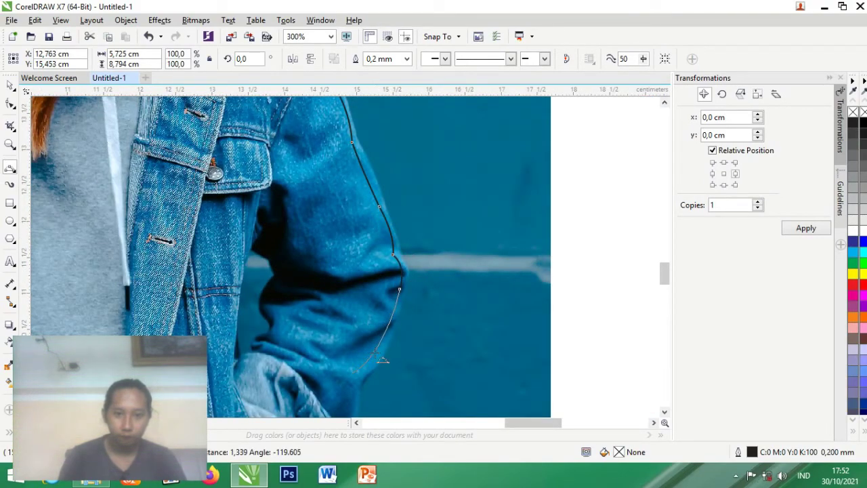
Step: Continue the traced curve along the underside of the right-hand forearm to the lower corner of the rolled cuff
scroll(403, 310, "down", 2)
scroll(379, 339, "up", 2)
left_click(416, 281)
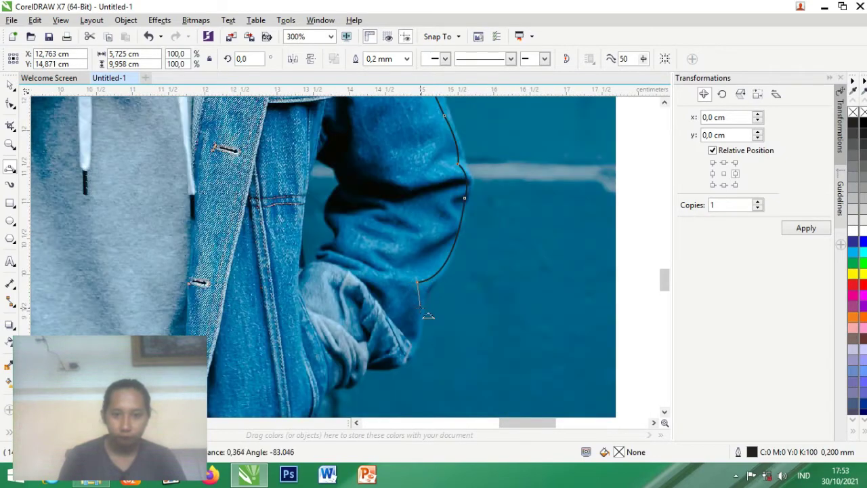
left_click(419, 308)
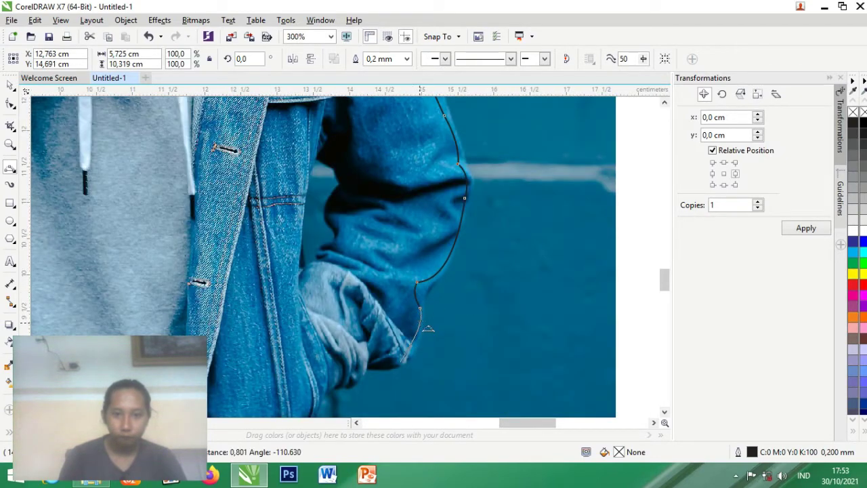
left_click(400, 361)
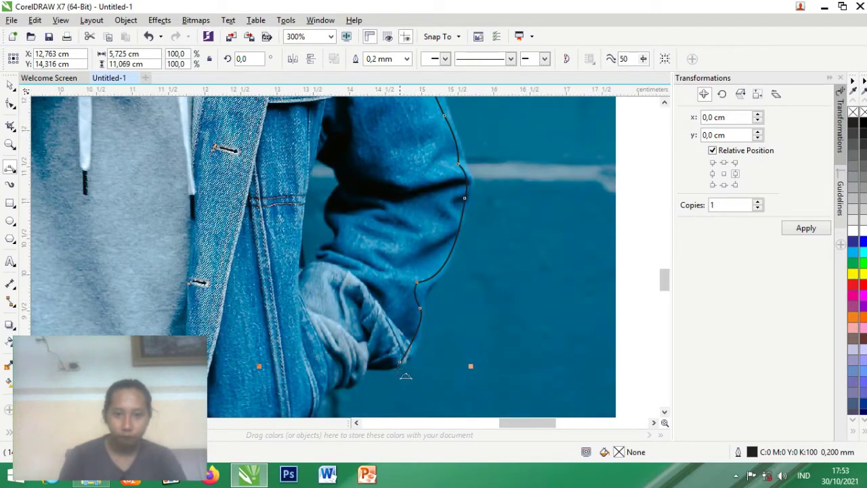
Step: Trace the lower edge of the right-hand cuff inward until the curve meets the side of the jacket
left_click(365, 359)
left_click(359, 380)
left_click_drag(344, 378, 318, 394)
left_click(332, 381)
scroll(449, 178, "down", 2)
scroll(422, 241, "up", 2)
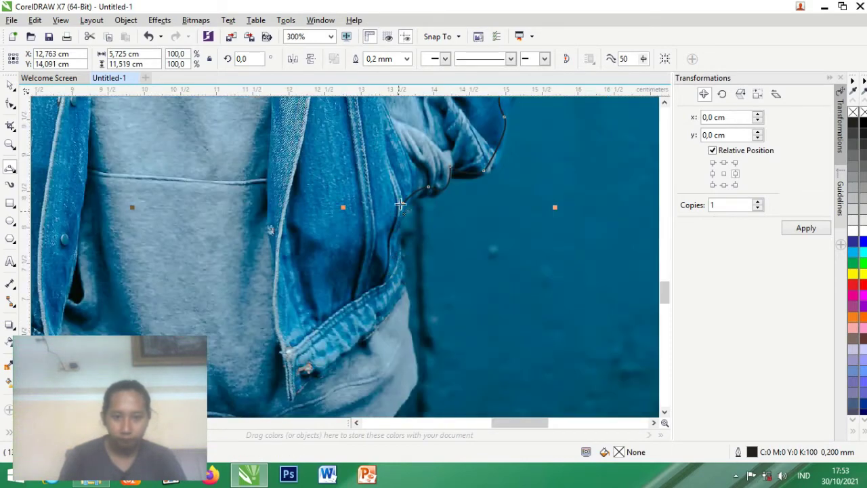
Step: Extend the traced curve down the jacket's right side to its hem and along the edge of the hoodie below it
left_click_drag(403, 203, 402, 278)
left_click(402, 278)
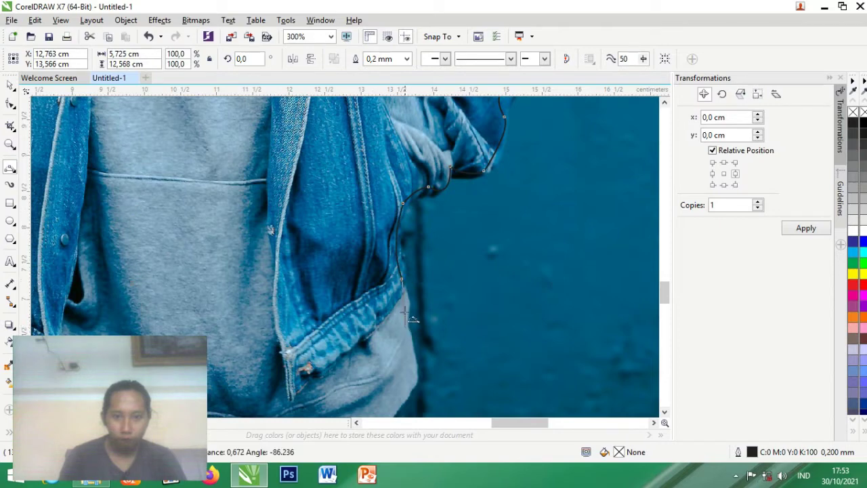
left_click(406, 327)
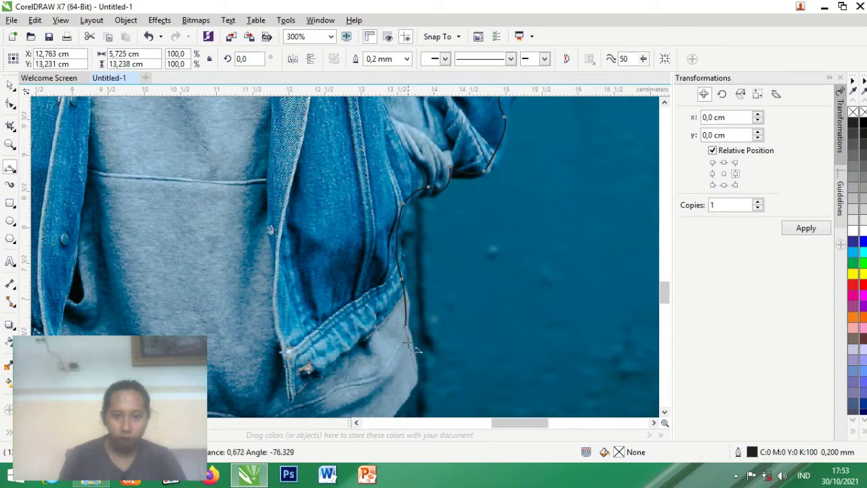
scroll(426, 348, "down", 2)
scroll(420, 379, "up", 2)
left_click(463, 162)
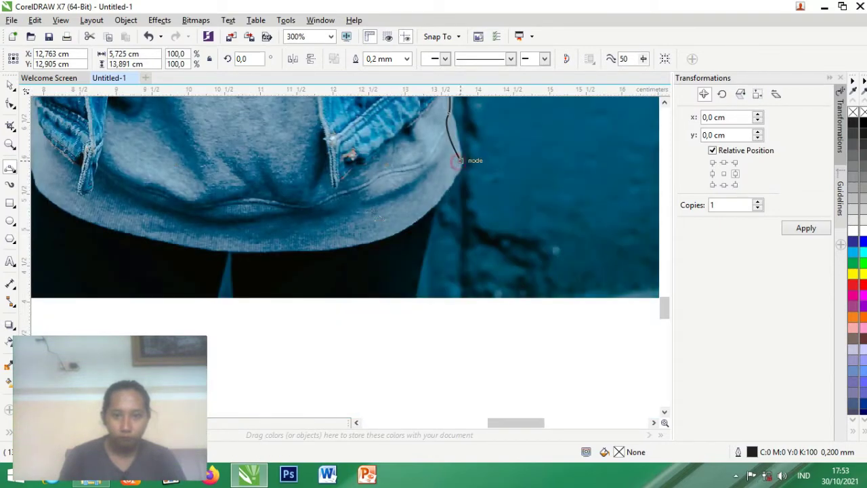
Step: Trace the bottom hem of the hoodie from its right corner across to its left corner with joined curves
left_click(450, 183)
scroll(505, 218, "down", 1)
scroll(350, 223, "up", 1)
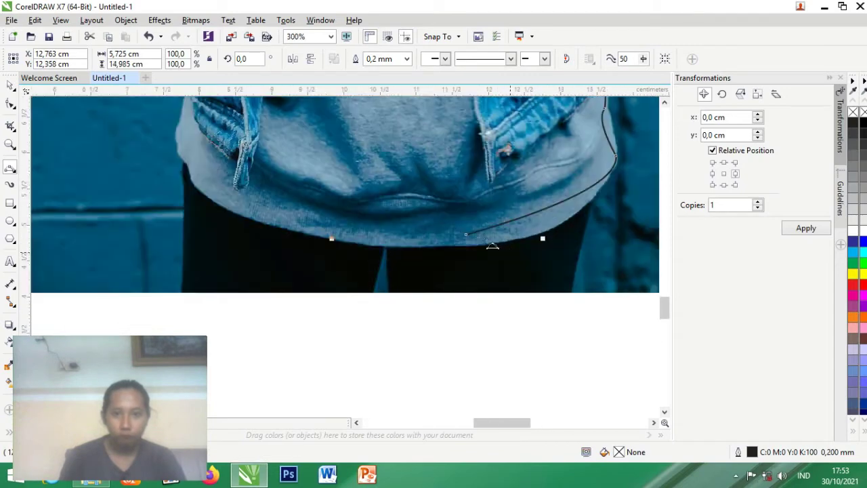
left_click_drag(466, 235, 195, 185)
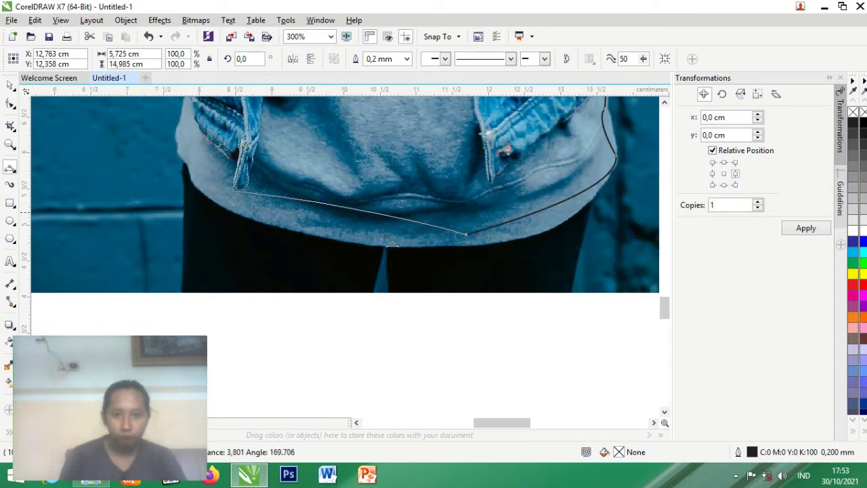
left_click(425, 236)
scroll(444, 258, "down", 1)
scroll(320, 211, "up", 1)
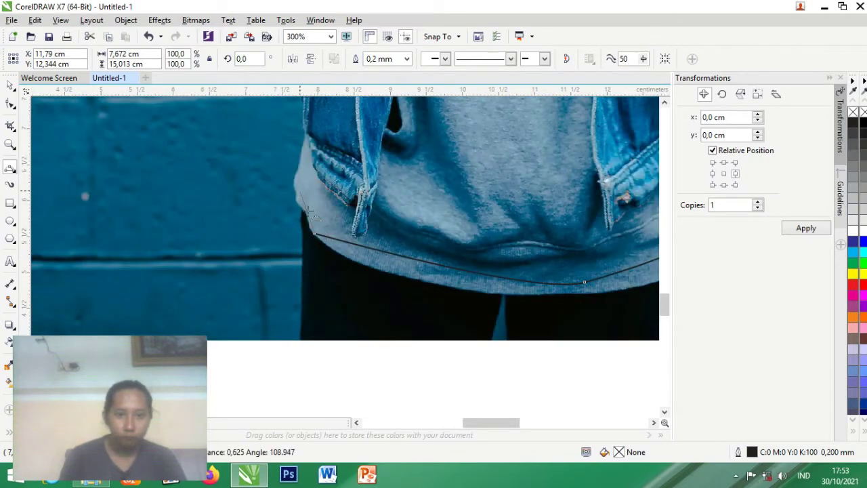
Step: Continue the traced curve up the left edge of the hoodie and the jacket's side to the left-hand cuff
scroll(307, 221, "down", 1)
scroll(271, 316, "up", 1)
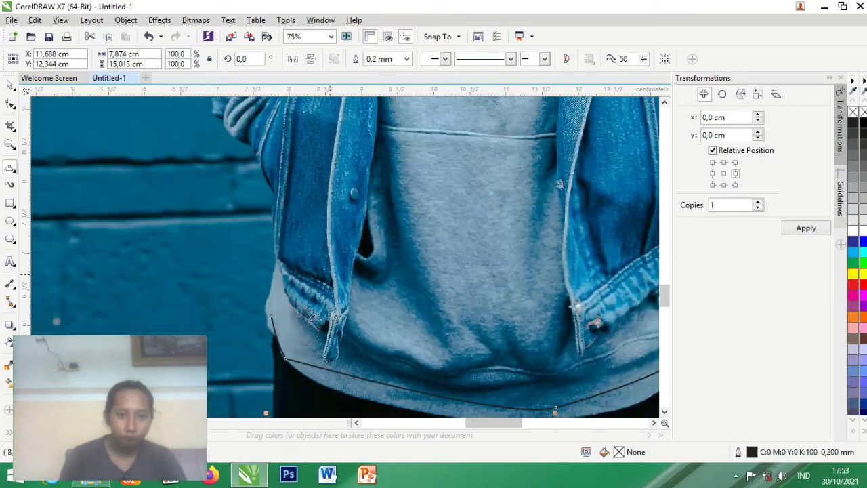
left_click(269, 304)
left_click_drag(278, 266, 308, 183)
left_click(276, 195)
left_click(262, 163)
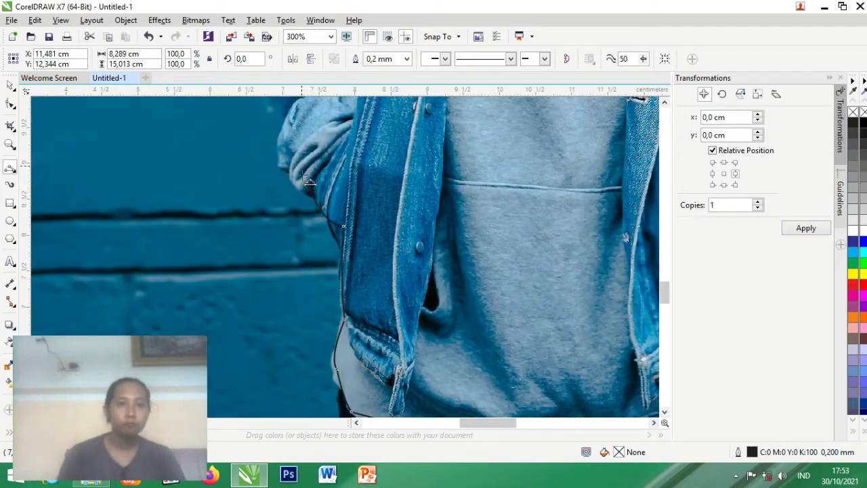
Step: Trace around the outer edge of the left-hand rolled cuff up to the start of the sleeve
scroll(309, 184, "down", 1)
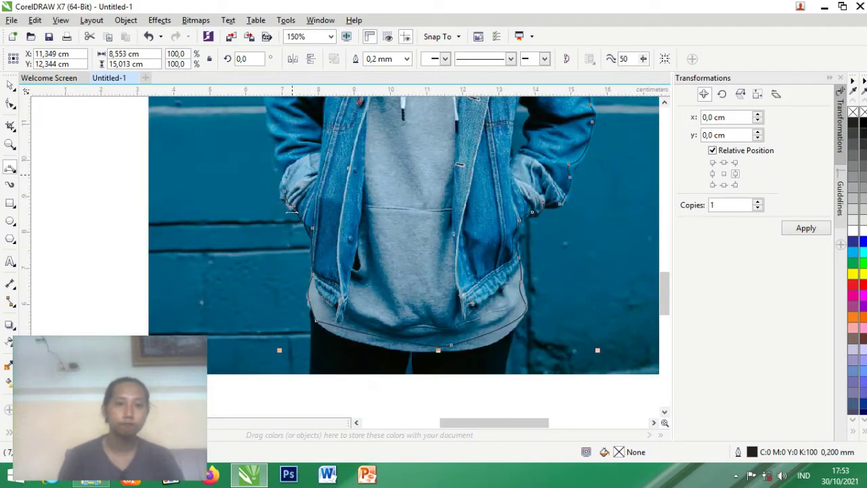
scroll(285, 193, "up", 2)
left_click_drag(285, 193, 292, 124)
left_click(277, 163)
scroll(288, 250, "down", 2)
scroll(289, 219, "up", 1)
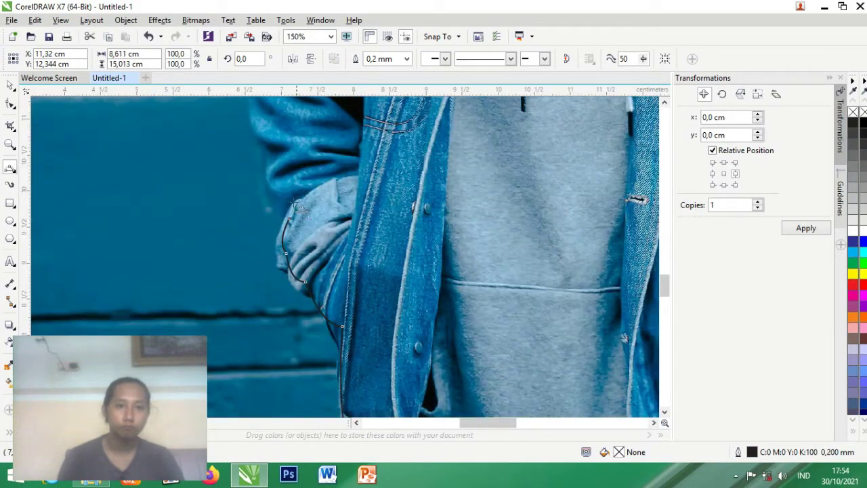
Step: Extend the traced curve up the folds of the left-hand forearm to the elbow
scroll(290, 189, "down", 1)
scroll(247, 264, "up", 2)
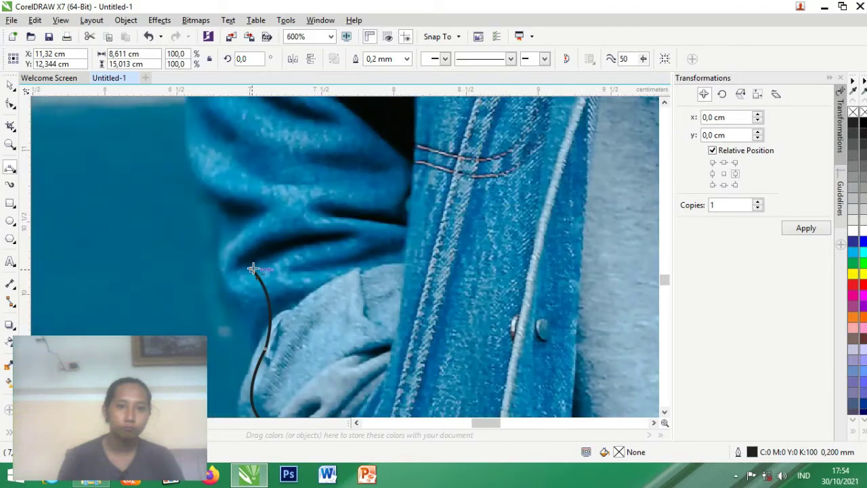
left_click(195, 165)
scroll(195, 164, "down", 1)
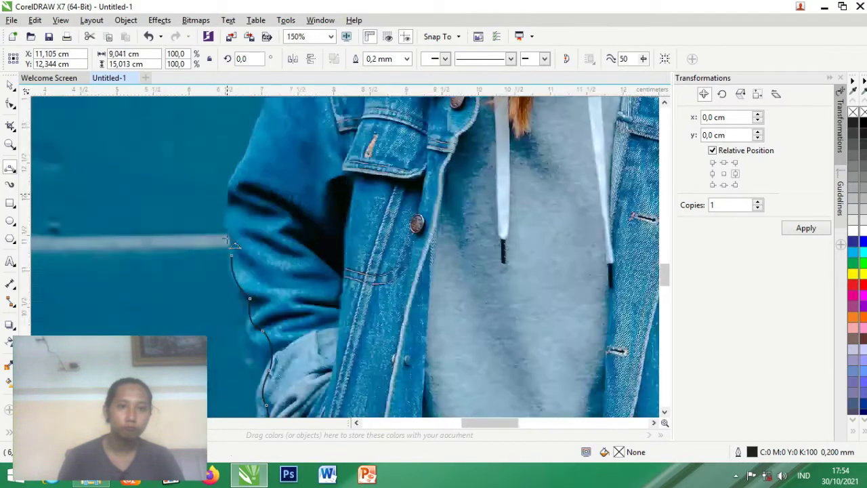
scroll(242, 238, "up", 2)
left_click(226, 203)
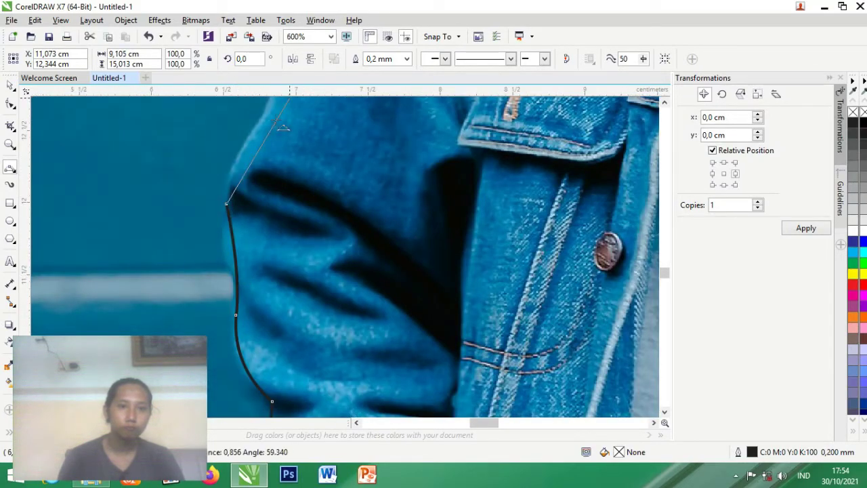
Step: Trace the outer edge of the left-hand upper arm from the elbow up to the shoulder seam
left_click(236, 166)
scroll(232, 267, "down", 2)
scroll(243, 217, "up", 2)
left_click_drag(230, 284, 298, 136)
left_click(258, 231)
scroll(265, 295, "down", 1)
scroll(338, 141, "up", 1)
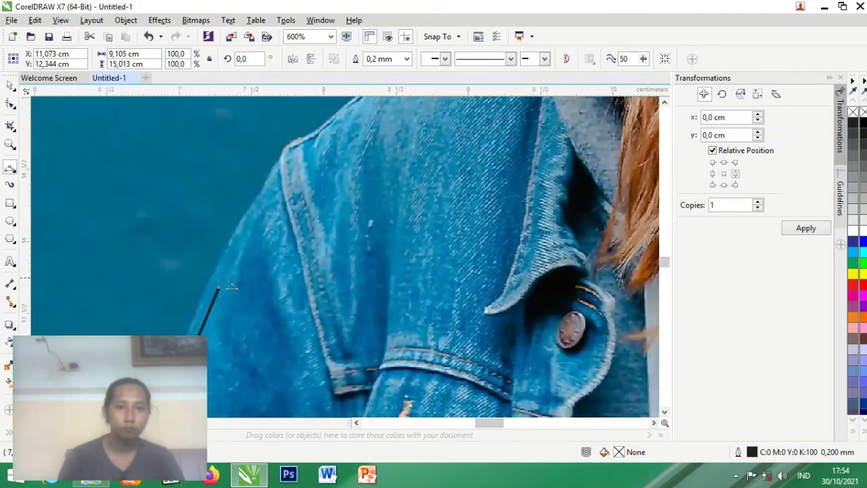
left_click_drag(218, 290, 297, 155)
left_click(246, 224)
scroll(262, 264, "down", 2)
scroll(281, 227, "up", 2)
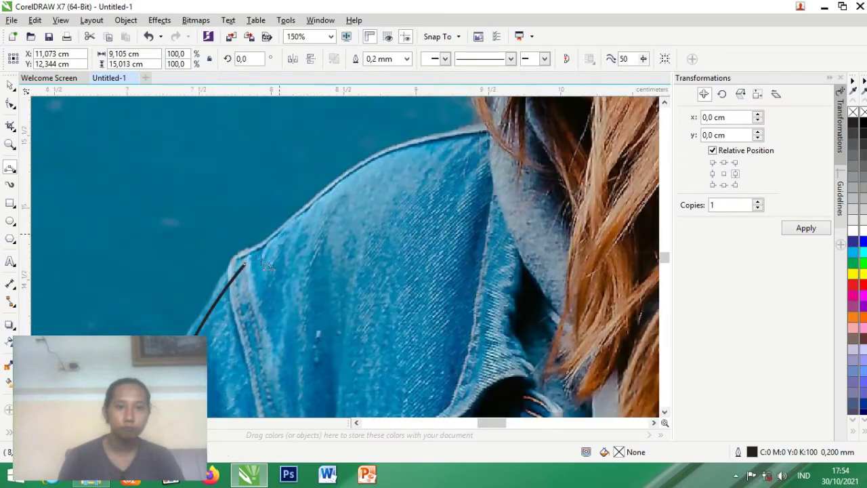
Step: Continue the traced curve over the jacket's left shoulder to the hair beside the neck
left_click_drag(488, 136, 378, 162)
left_click(349, 183)
scroll(270, 248, "down", 2)
scroll(332, 217, "up", 2)
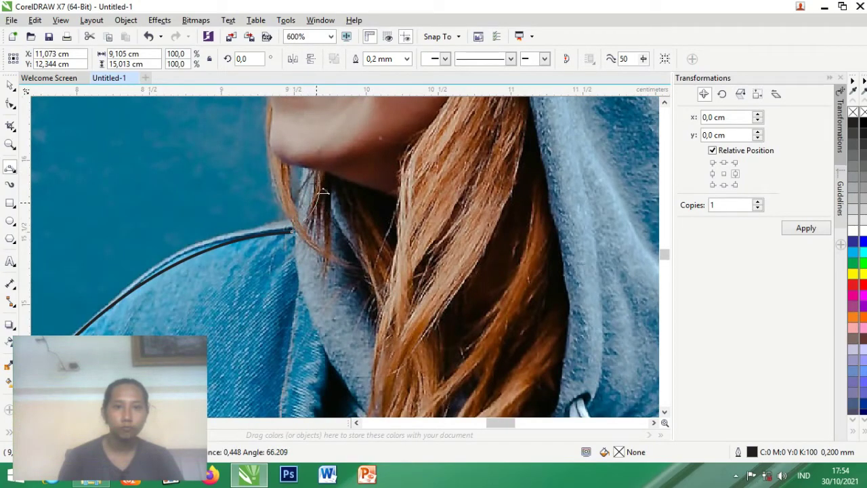
Step: Extend the traced curve from the shoulder up through the hair strands and along the underside of the chin
left_click(315, 201)
left_click(316, 173)
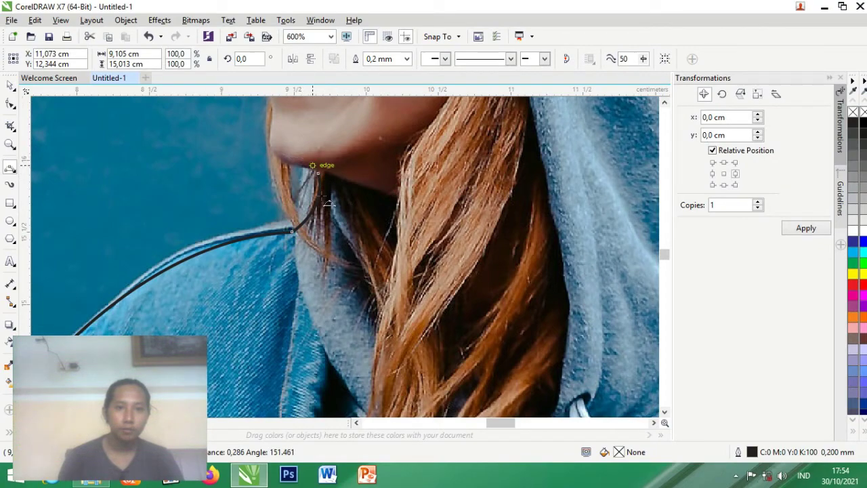
scroll(319, 173, "down", 1)
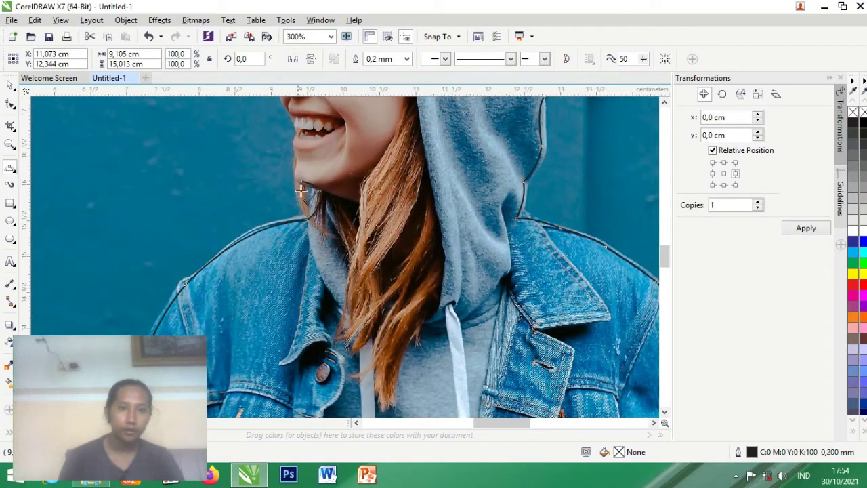
scroll(302, 190, "down", 1)
scroll(293, 264, "up", 3)
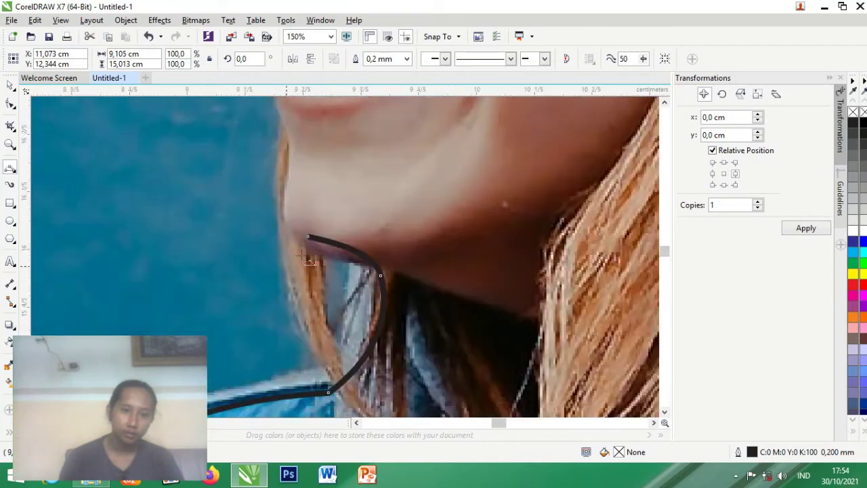
Step: Extend the traced curve from the underside of the chin up along the front of the chin
left_click(307, 236)
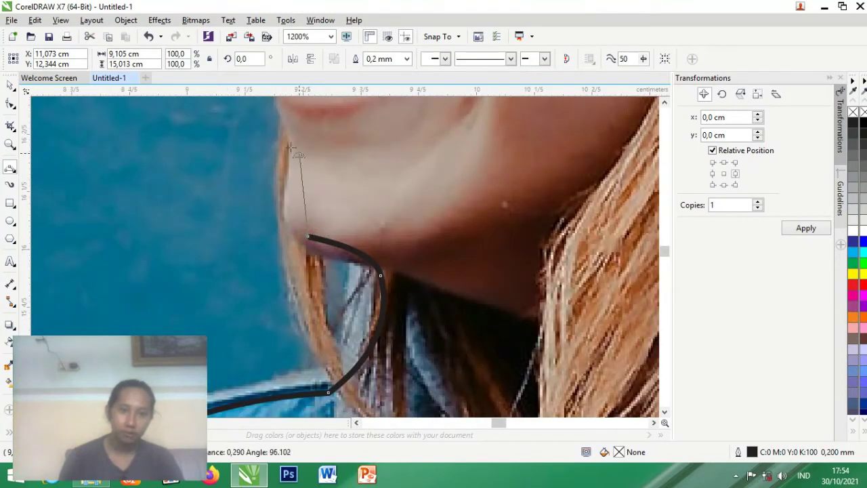
left_click_drag(291, 148, 294, 158)
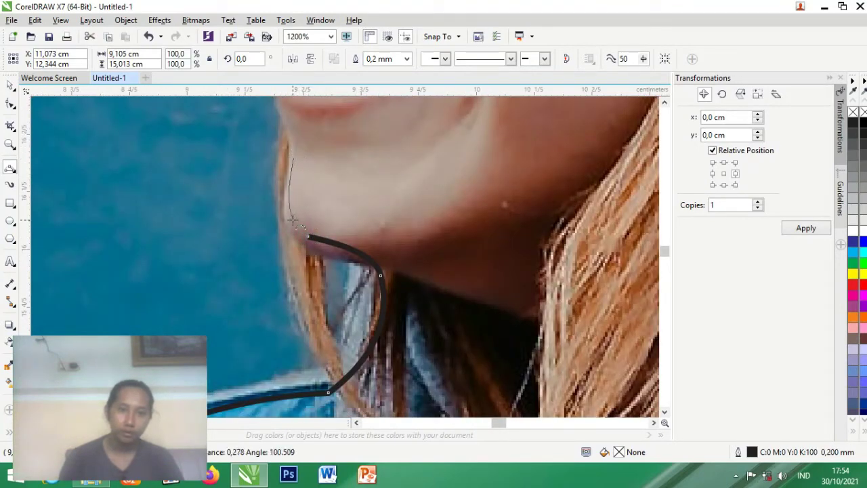
left_click(292, 220)
Step: Trace the front of the lower lip from the chin up to the edge of the upper teeth
scroll(285, 253, "down", 3)
scroll(296, 274, "up", 3)
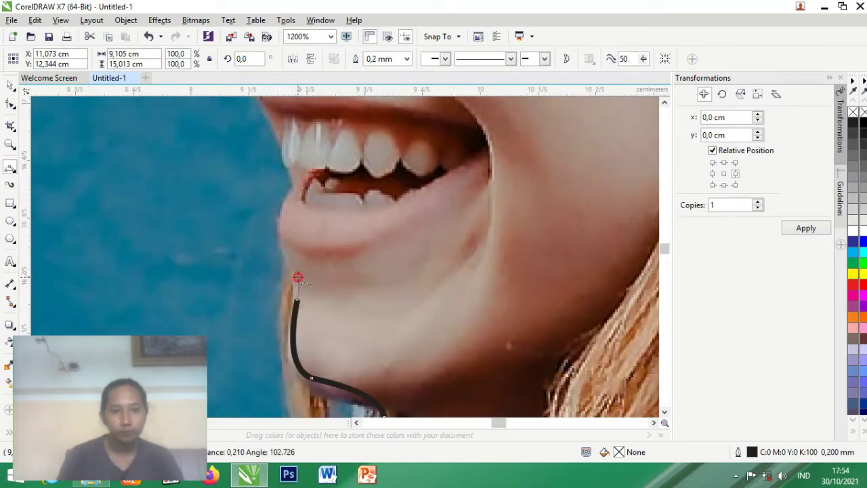
left_click(283, 241)
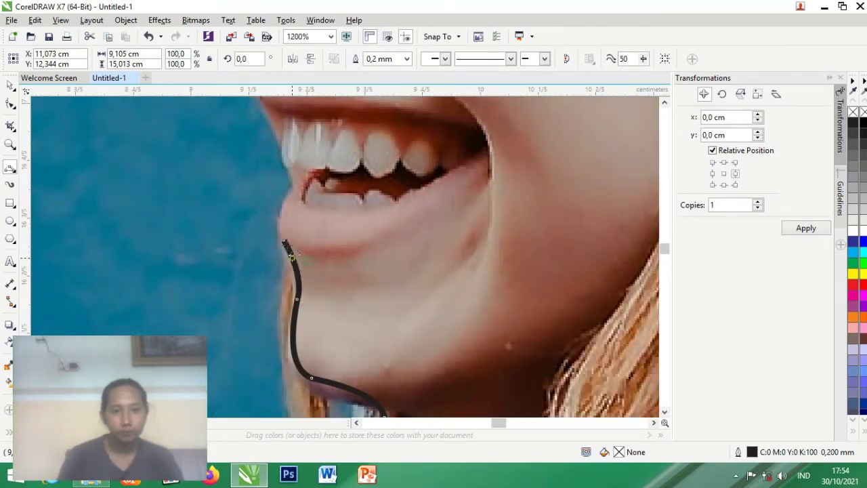
left_click(294, 196)
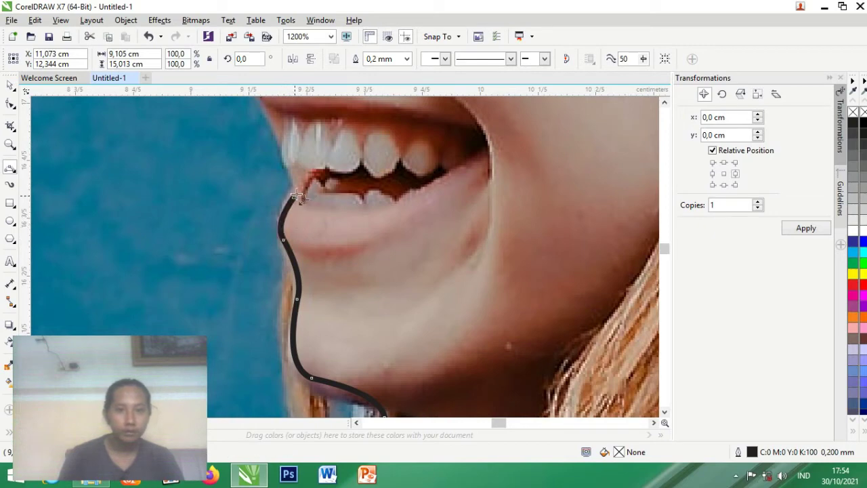
left_click(290, 155)
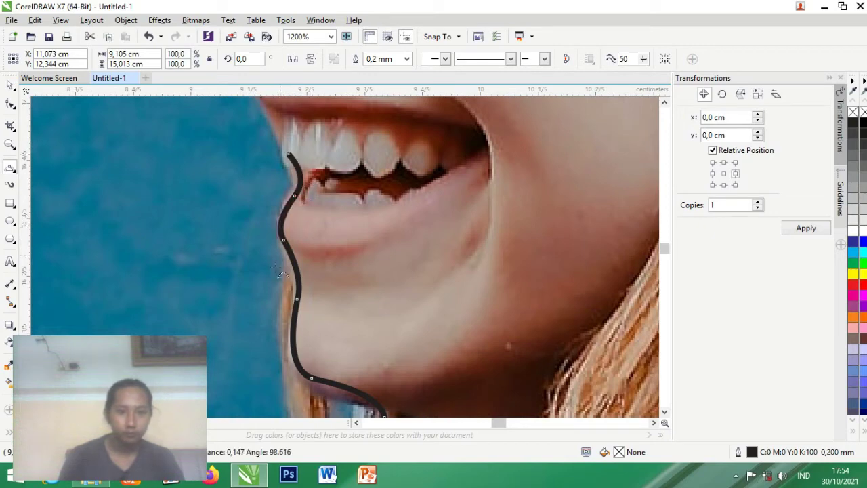
Step: Extend the traced curve over the upper lip and along the underside of the nose to its tip
scroll(290, 155, "down", 2)
scroll(287, 115, "up", 2)
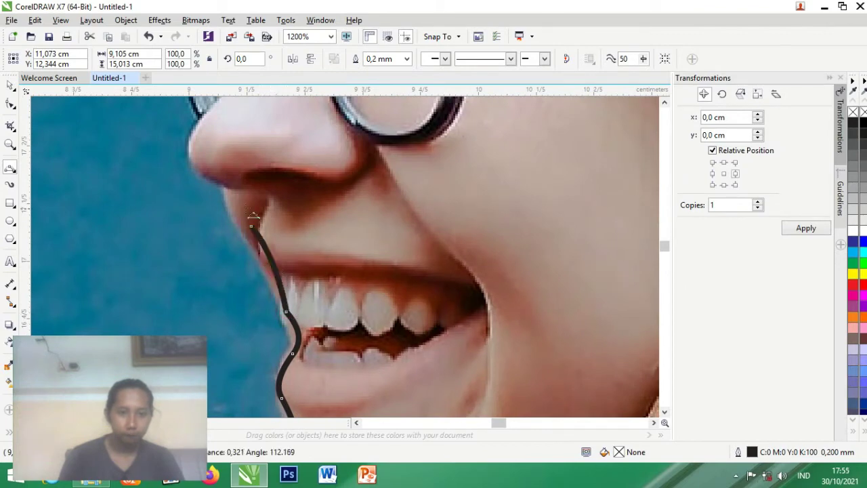
left_click(251, 226)
left_click(230, 195)
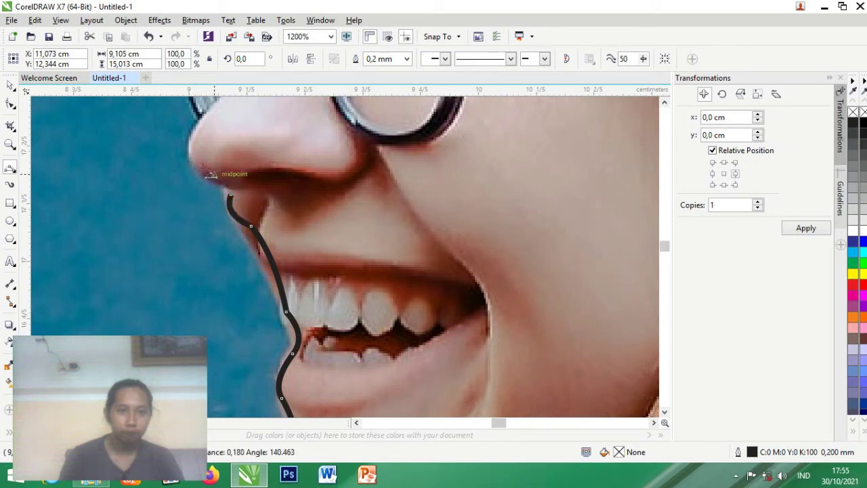
left_click(192, 162)
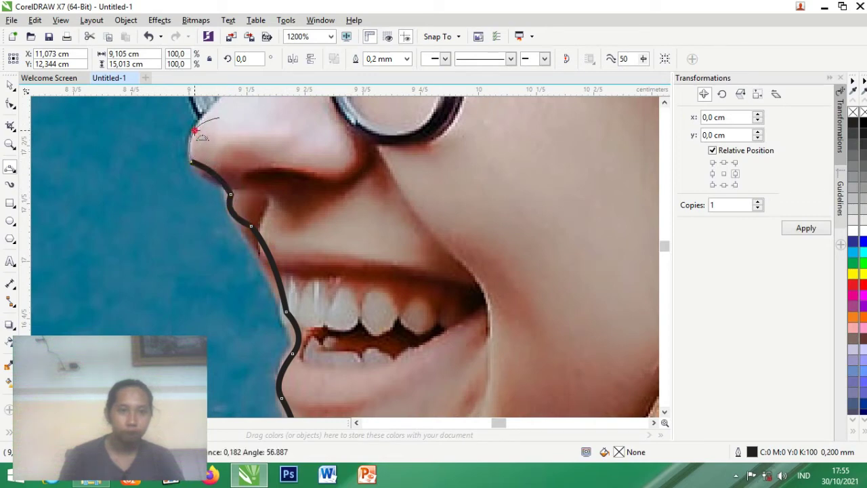
scroll(224, 175, "down", 1)
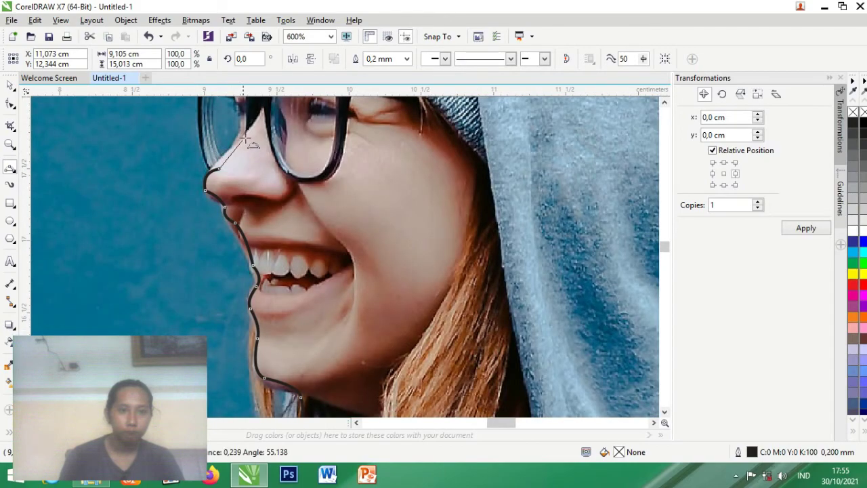
scroll(237, 157, "down", 3)
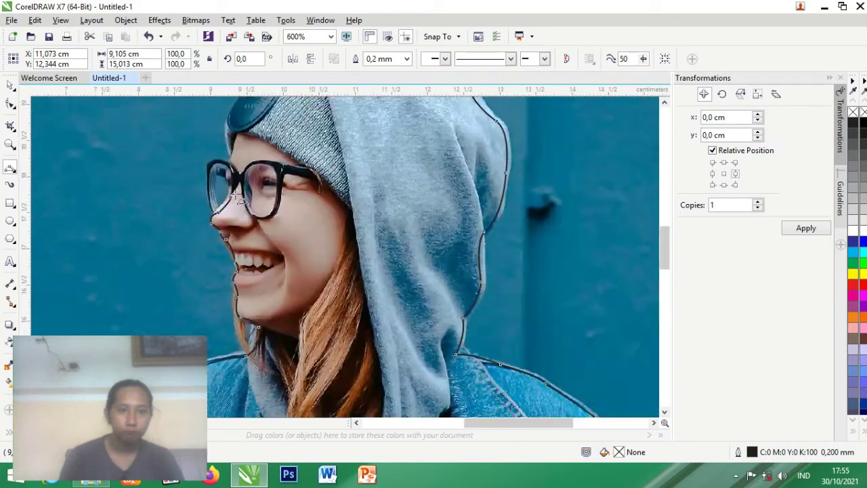
scroll(284, 192, "up", 4)
scroll(284, 191, "down", 2)
scroll(238, 263, "up", 1)
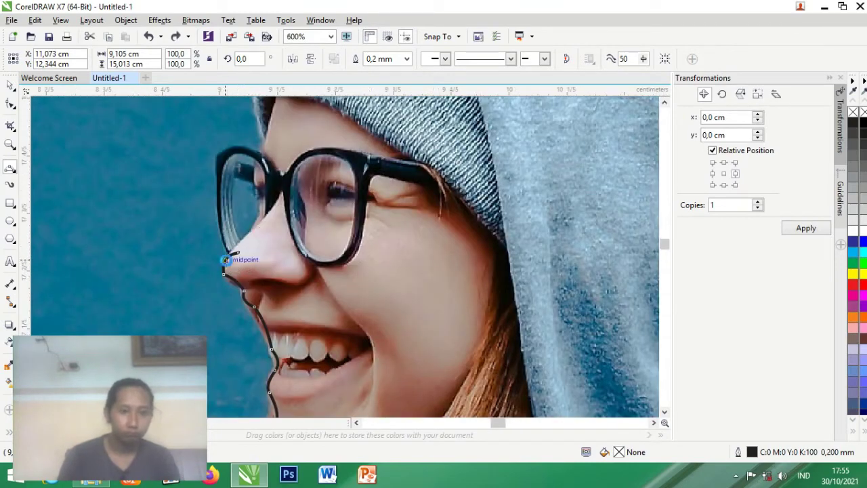
scroll(231, 263, "up", 2)
key("ctrl+z")
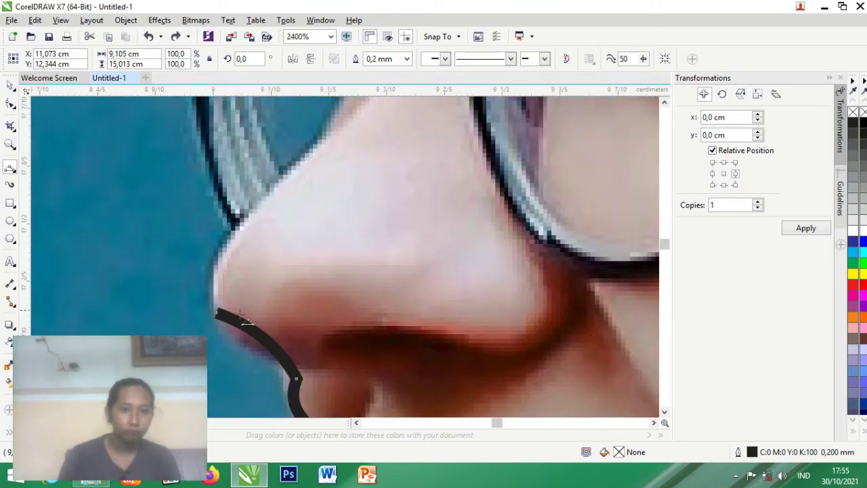
Step: Trace around the tip of the nose and up the outer side of the glasses frame
mouse_move(216, 312)
left_mouse_down()
mouse_move(250, 233)
mouse_move(240, 246)
mouse_move(209, 124)
left_mouse_up()
left_click(218, 268)
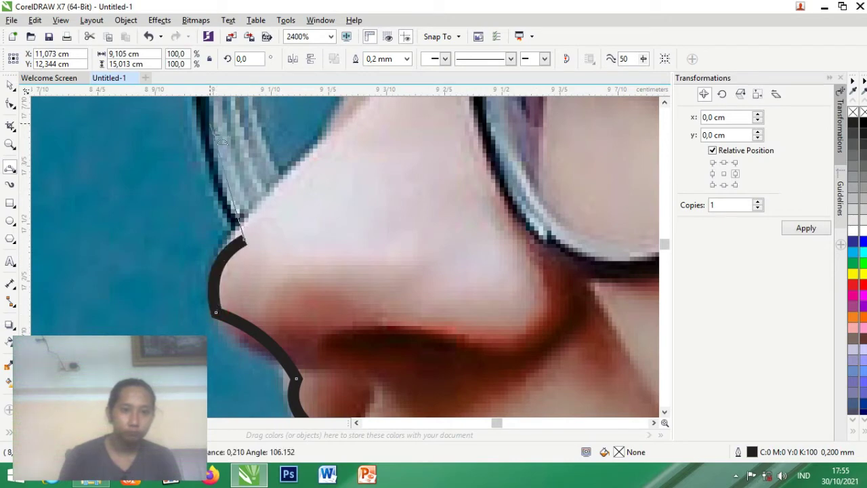
left_click(219, 199)
scroll(213, 245, "down", 1)
left_click_drag(212, 230, 211, 108)
left_click_drag(212, 154, 213, 156)
scroll(223, 305, "down", 2)
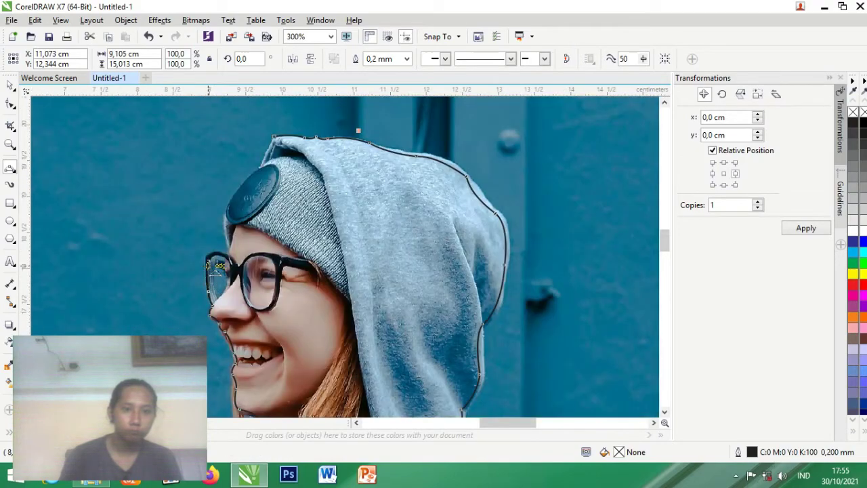
scroll(212, 257, "up", 2)
left_click_drag(229, 225, 250, 223)
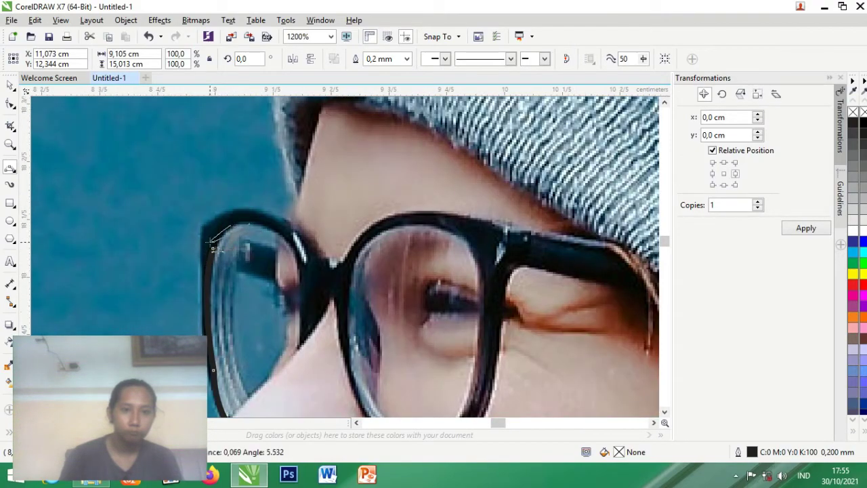
left_click(227, 264)
key("ctrl+z")
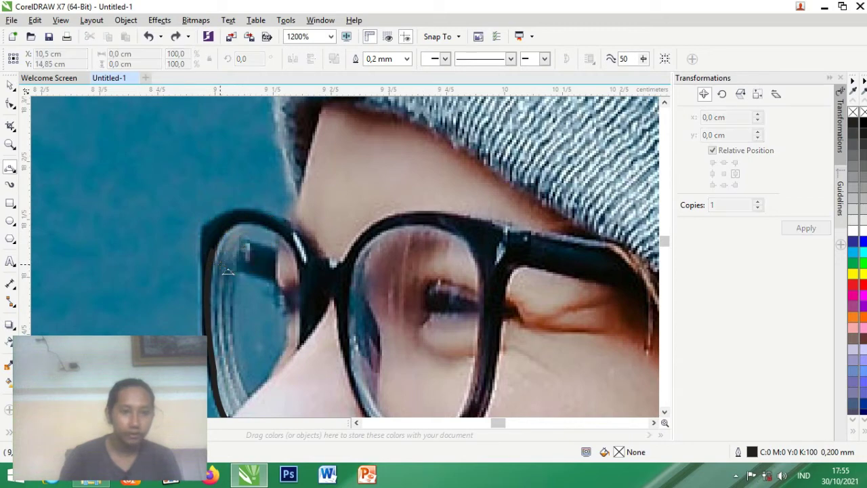
key("ctrl+z")
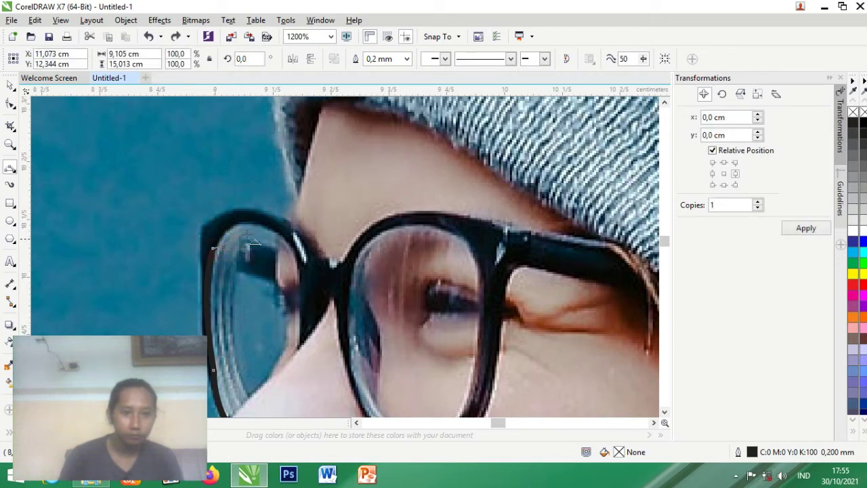
Step: Trace over the top of the front glasses rim and up the forehead to the lower edge of the beanie
left_click_drag(213, 248, 220, 227)
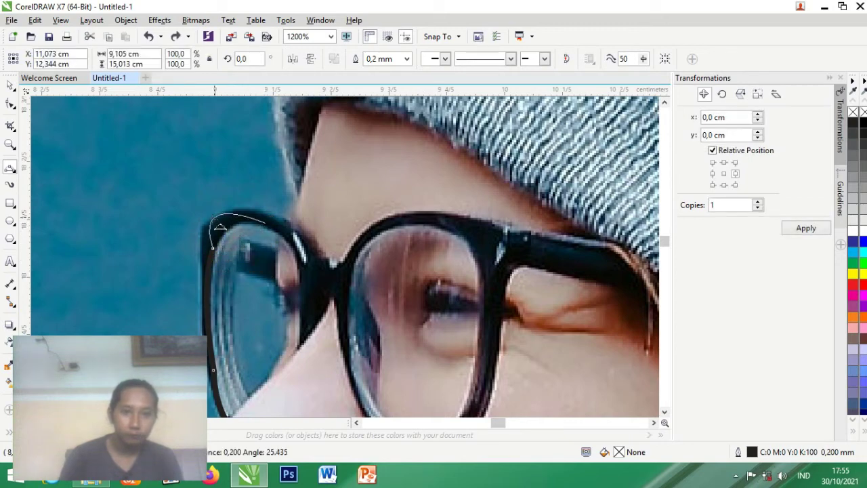
left_click(264, 223)
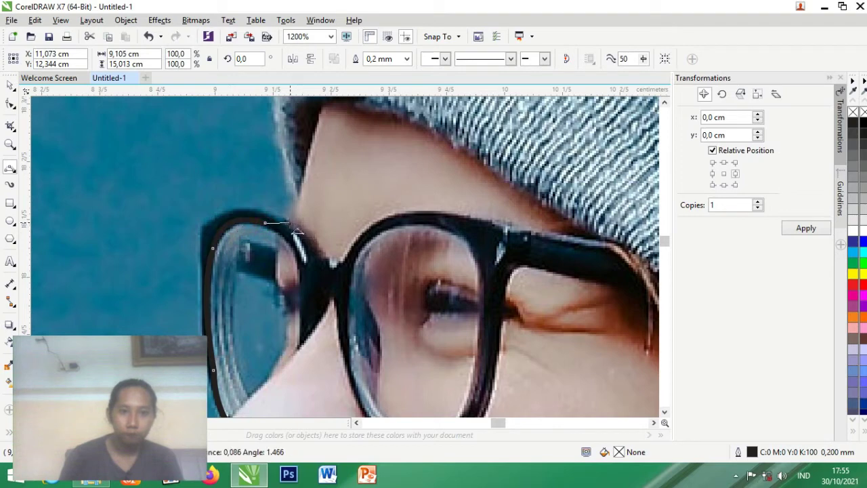
left_click(290, 224)
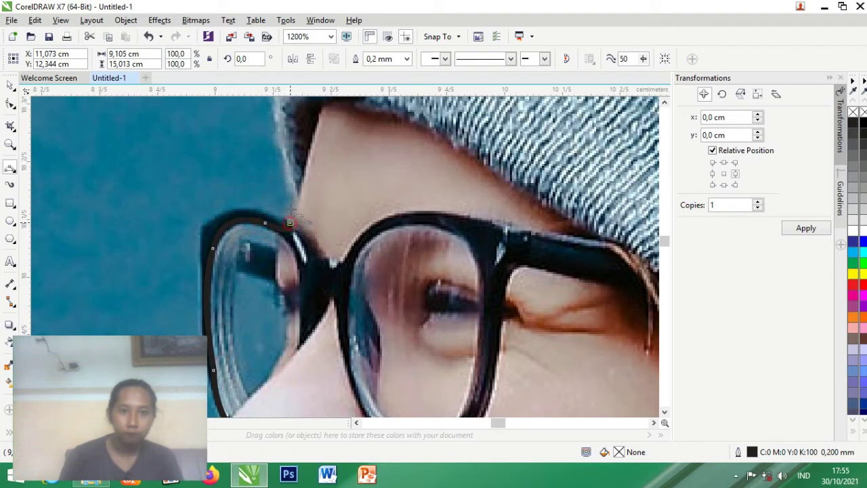
left_click(299, 203)
left_click(293, 160)
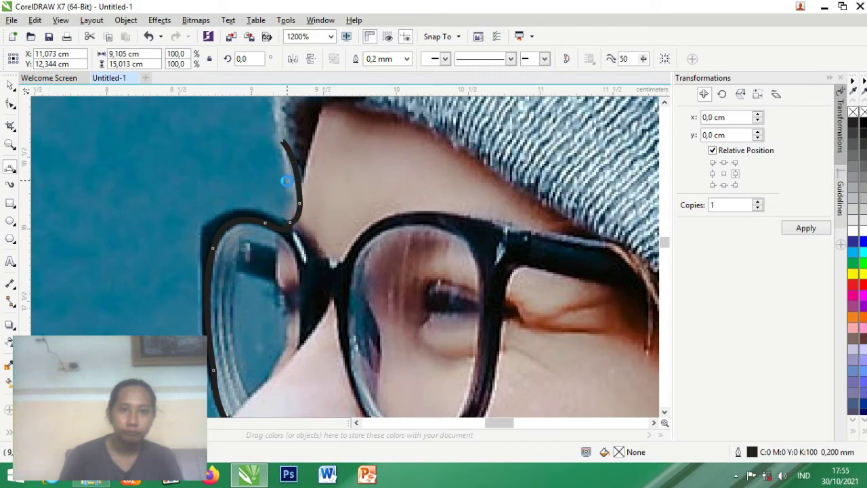
Step: Continue the traced curve up the beanie's front edge and around the outer side of its round badge
scroll(293, 156, "down", 2)
scroll(303, 124, "up", 2)
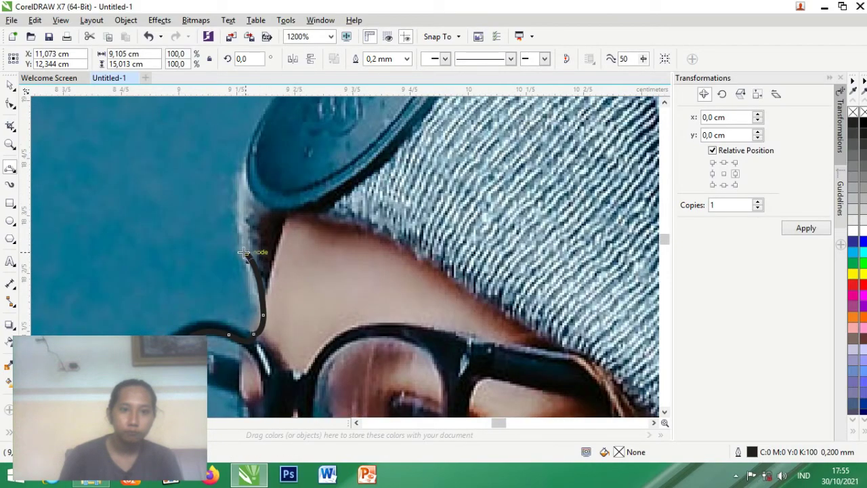
left_click(245, 252)
left_click(261, 163)
scroll(249, 189, "down", 3)
scroll(242, 199, "up", 2)
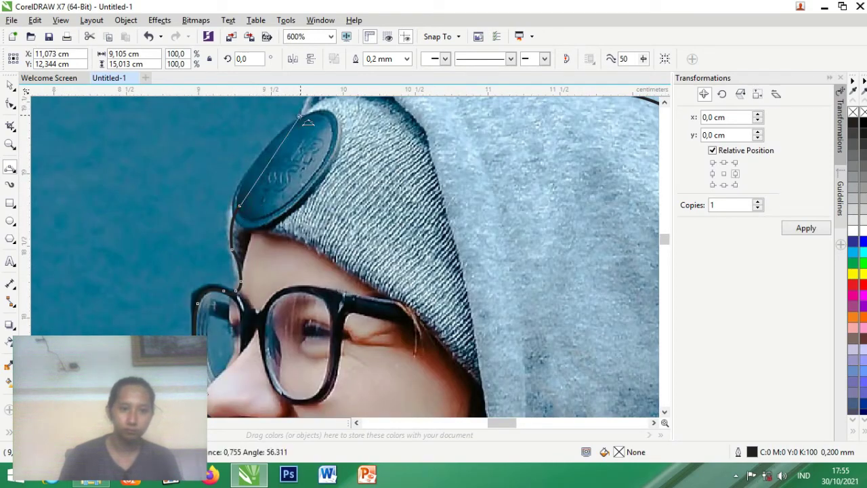
left_click_drag(299, 117, 297, 120)
left_click(251, 185)
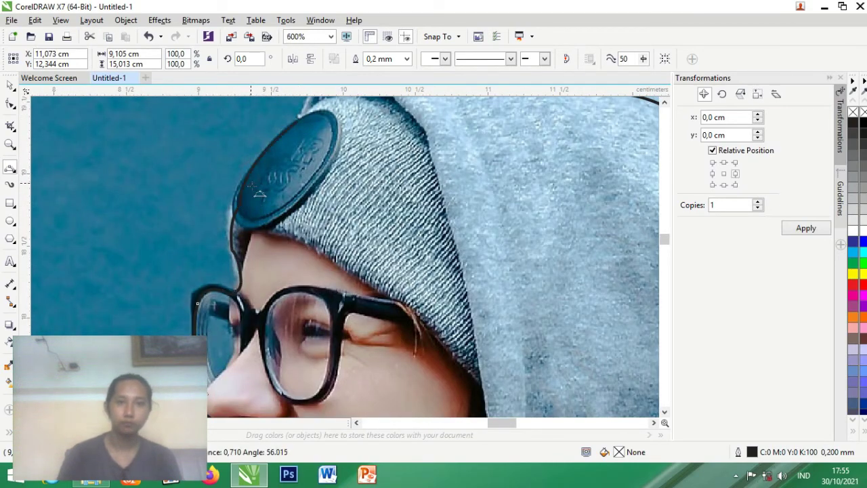
Step: Close the outline with a straight segment from the badge's upper end to the starting node at the hood's front tip
scroll(259, 194, "down", 1)
scroll(301, 140, "up", 1)
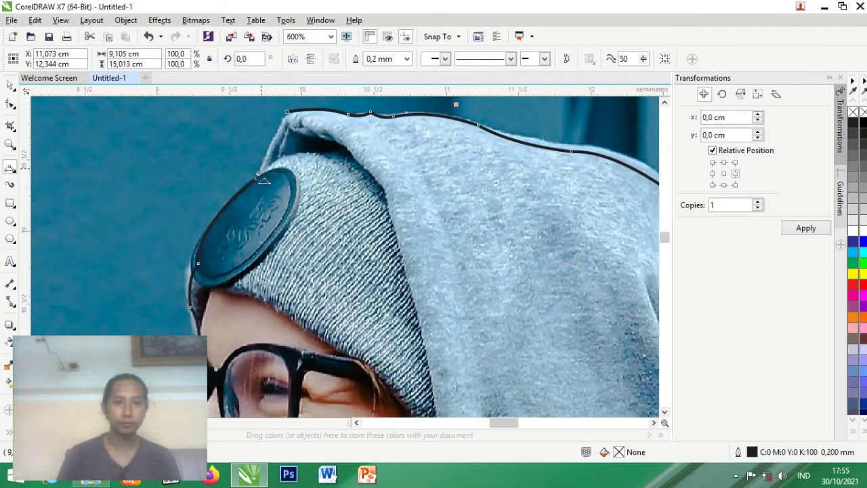
left_click(253, 176)
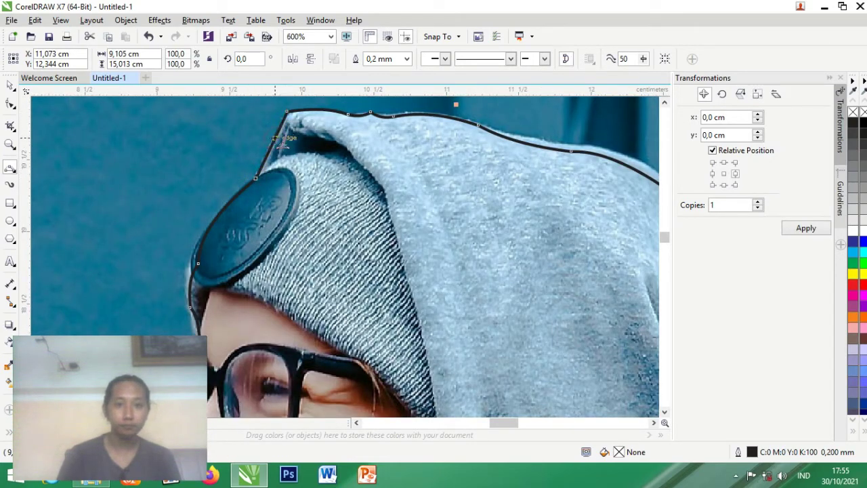
Step: Move the closed outline off the photo to the empty area beside the page to inspect its shape, and undo the move
scroll(289, 131, "down", 3)
scroll(273, 139, "down", 1)
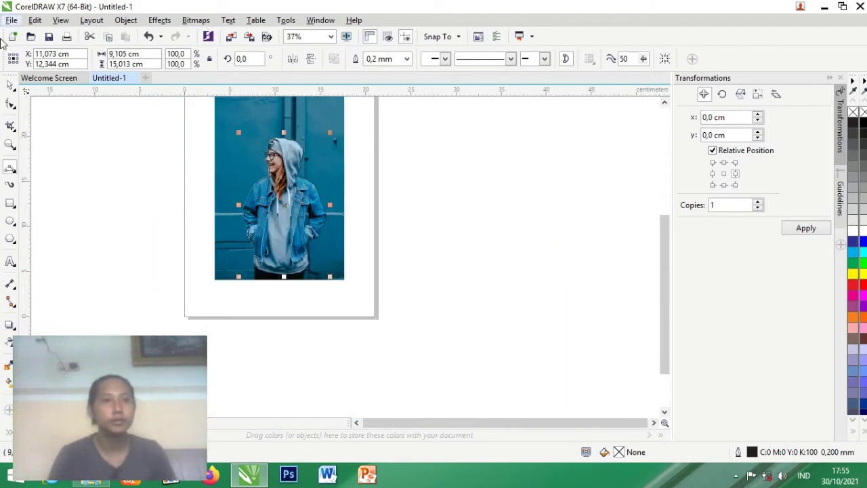
key("space")
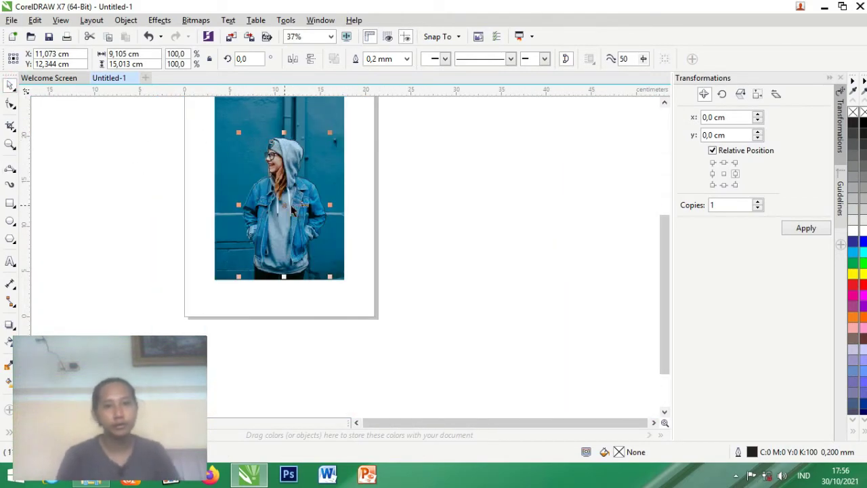
left_click_drag(287, 206, 447, 176)
scroll(437, 115, "up", 2)
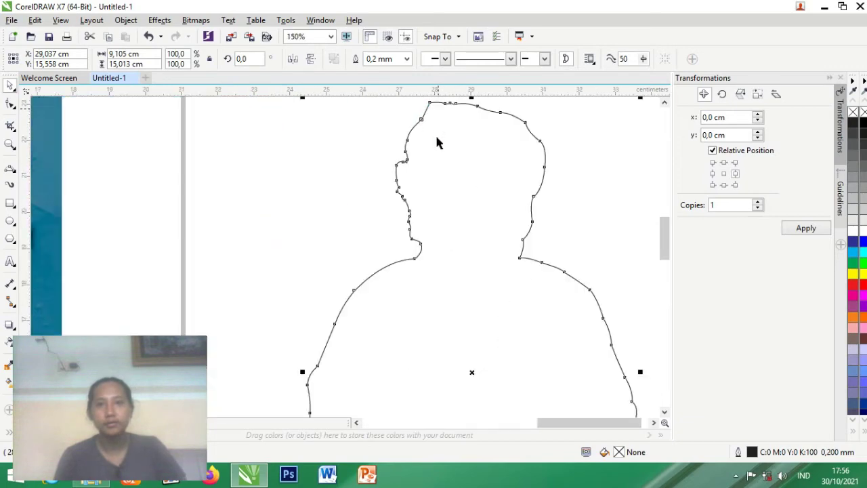
scroll(430, 203, "down", 2)
scroll(417, 177, "up", 1)
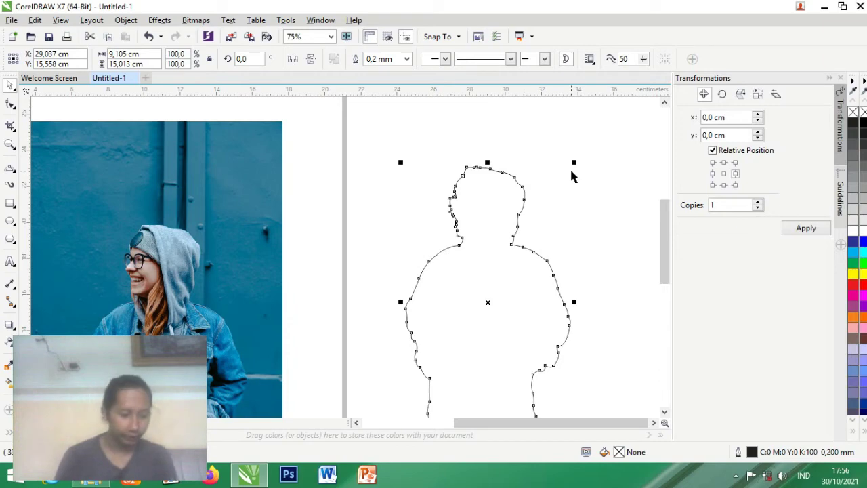
key("ctrl+z")
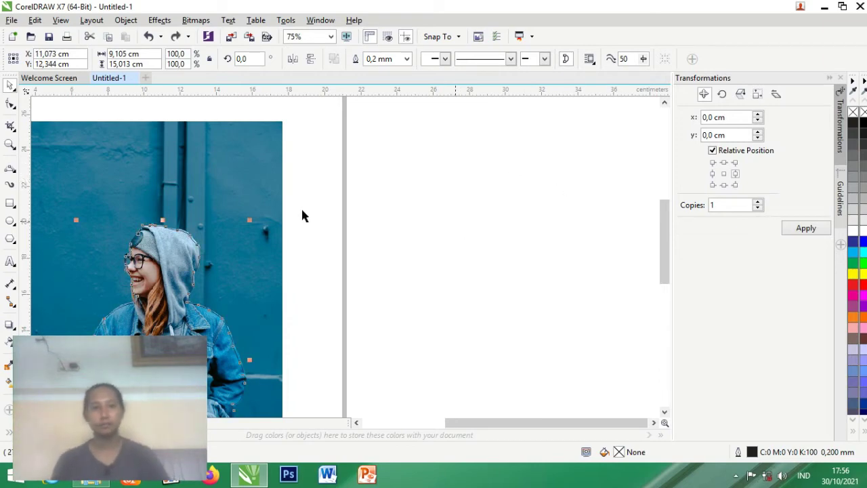
scroll(306, 196, "down", 2)
scroll(278, 215, "up", 1)
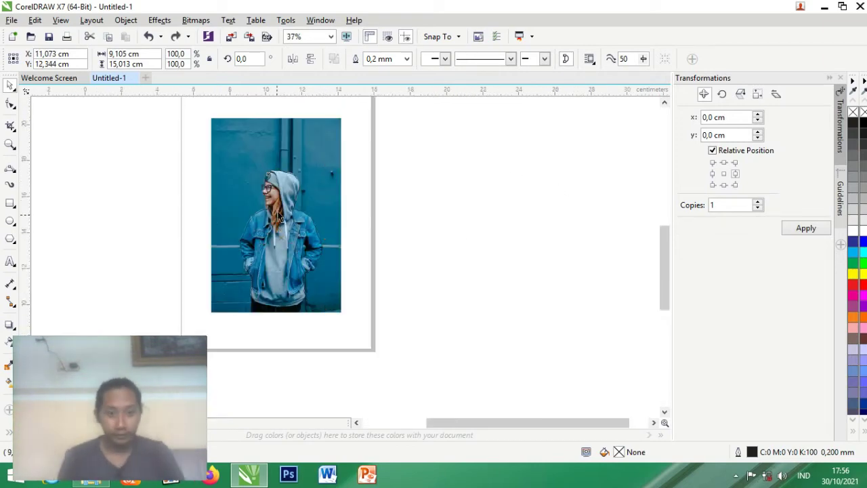
scroll(278, 215, "up", 1)
scroll(343, 166, "down", 1)
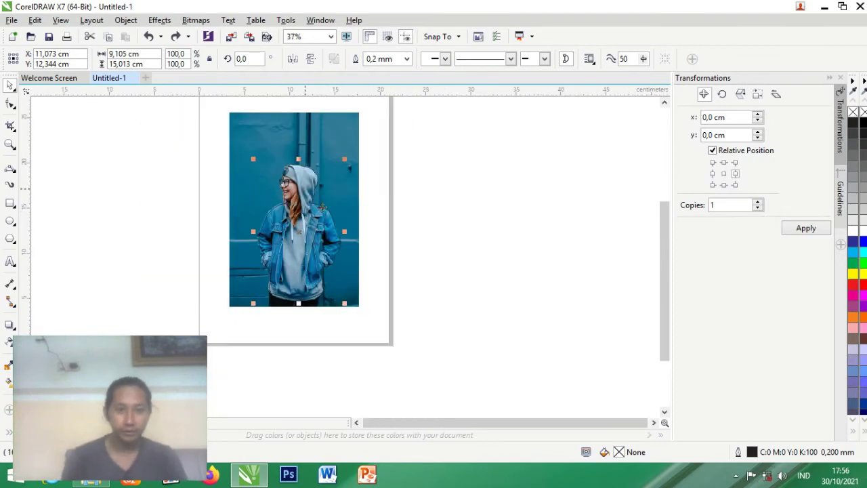
scroll(337, 234, "up", 3)
scroll(379, 240, "down", 2)
scroll(271, 203, "down", 1)
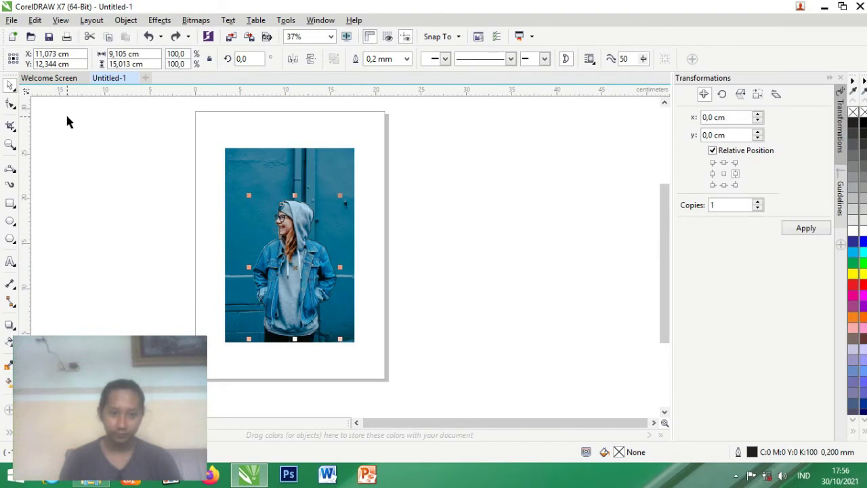
Step: Intersect the traced outline with the photo and move the resulting cutout of the woman to the empty area beside the page
left_click_drag(67, 117, 405, 356)
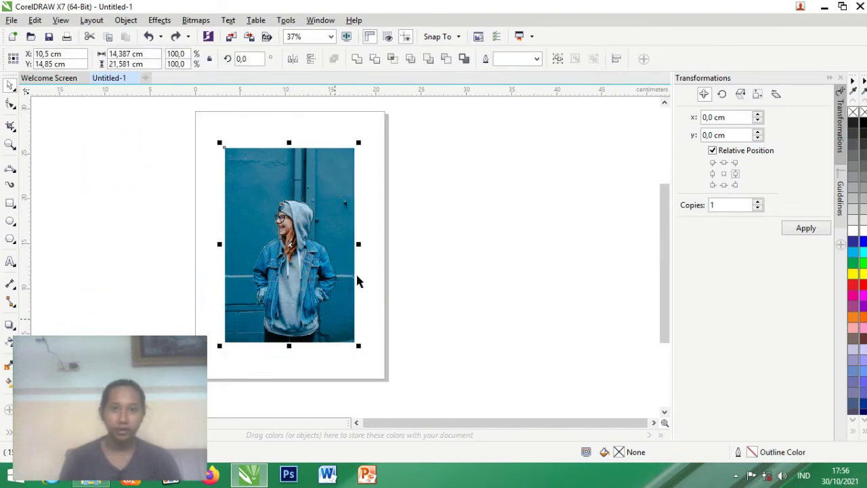
left_click(393, 59)
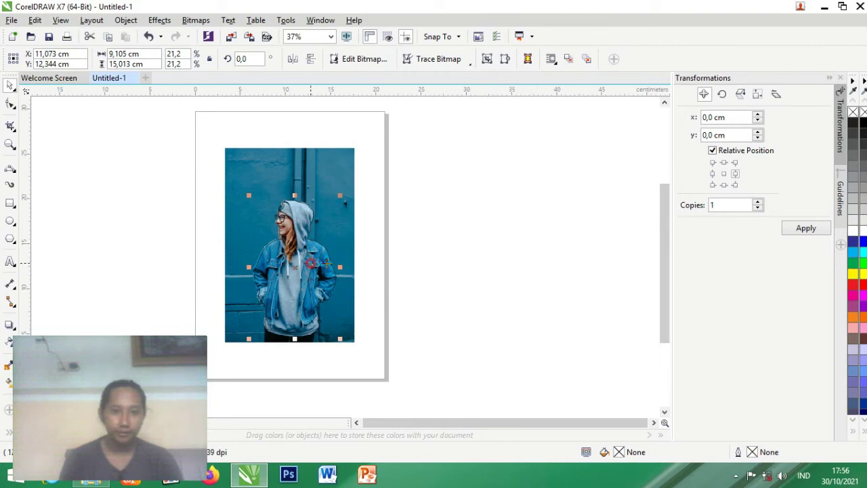
left_click_drag(311, 263, 526, 258)
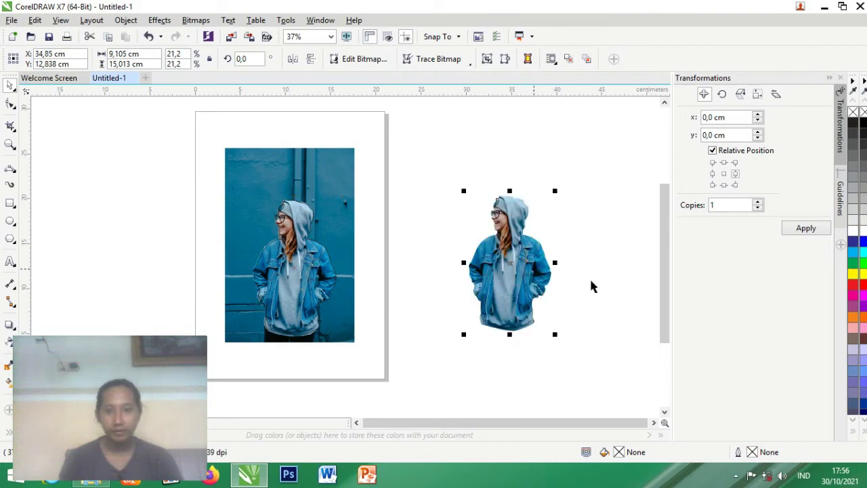
Step: Examine the cutout's edges around the beanie, face, hood and jacket up close, and compare it with the original photo
scroll(571, 305, "up", 3)
left_click(484, 304)
scroll(439, 301, "down", 1)
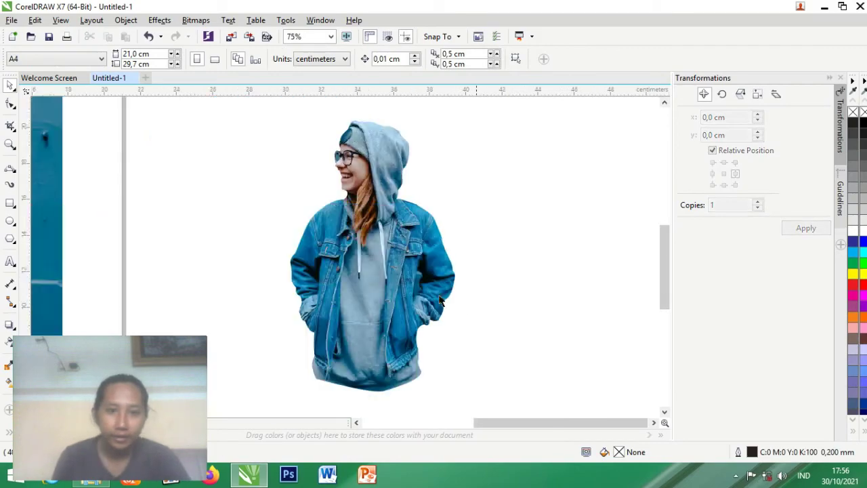
scroll(348, 143, "up", 4)
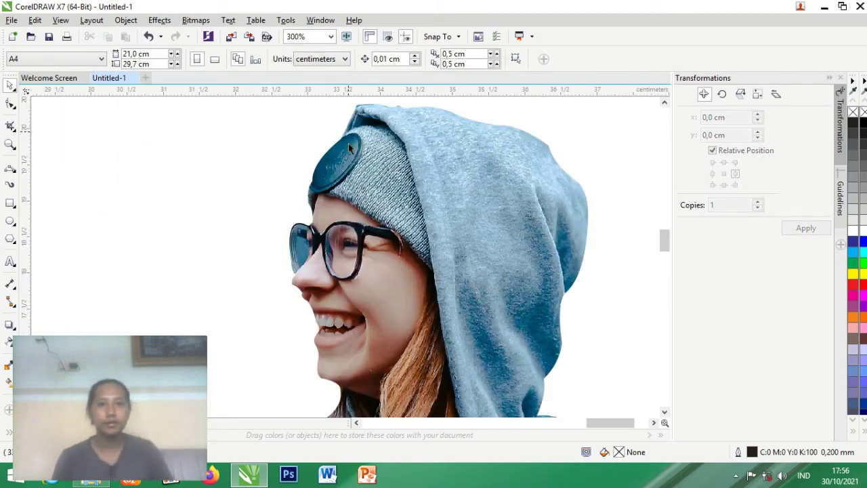
scroll(348, 143, "down", 3)
scroll(284, 247, "up", 3)
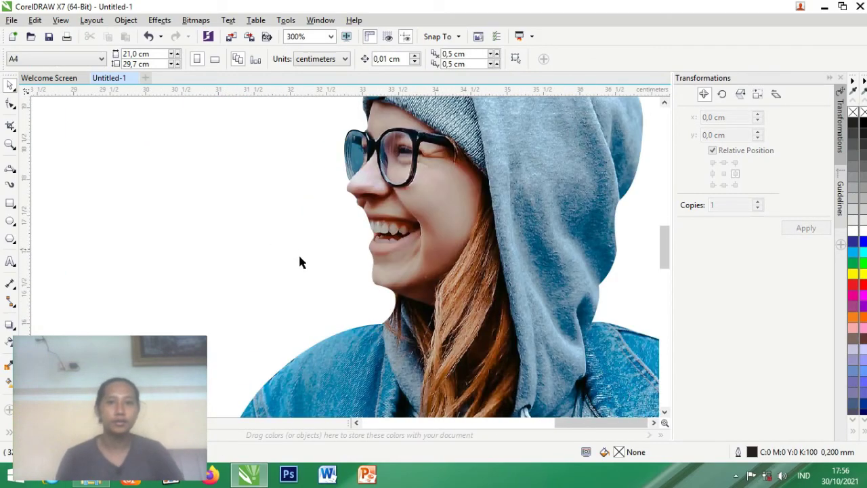
scroll(301, 258, "down", 6)
scroll(366, 210, "down", 4)
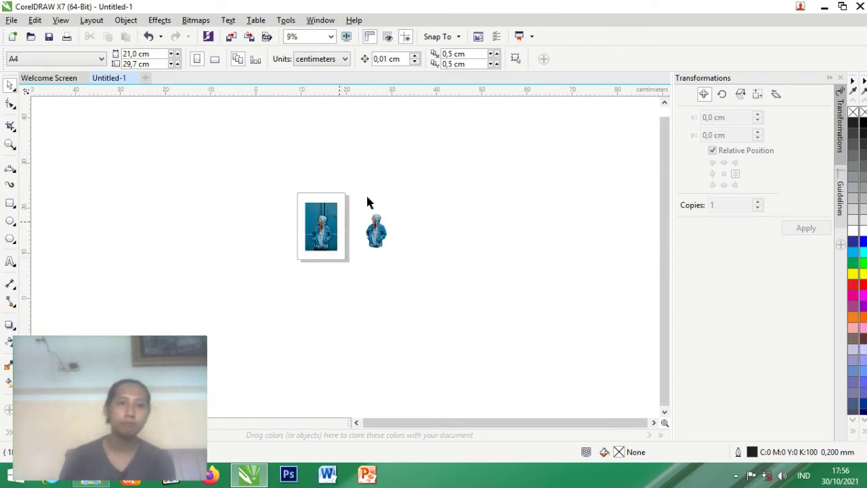
scroll(359, 207, "up", 4)
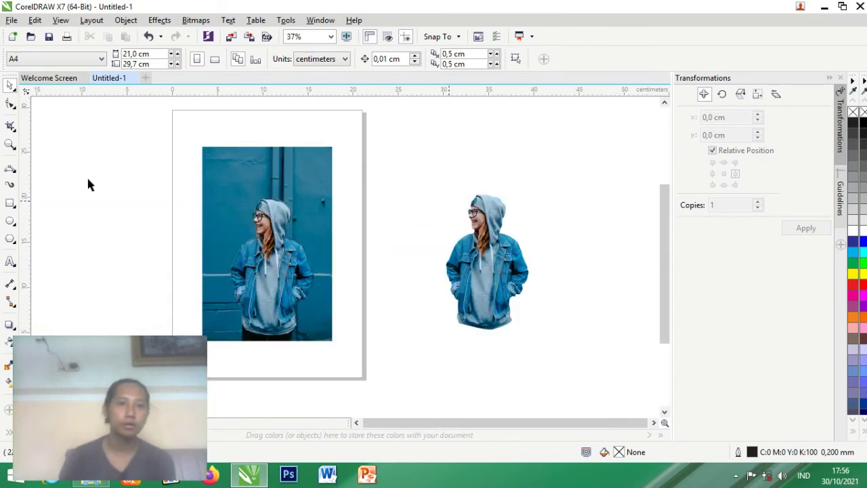
Step: Add a page-sized rectangle of 21 × 29.7 cm as a frame around the A4 page
double_click(10, 205)
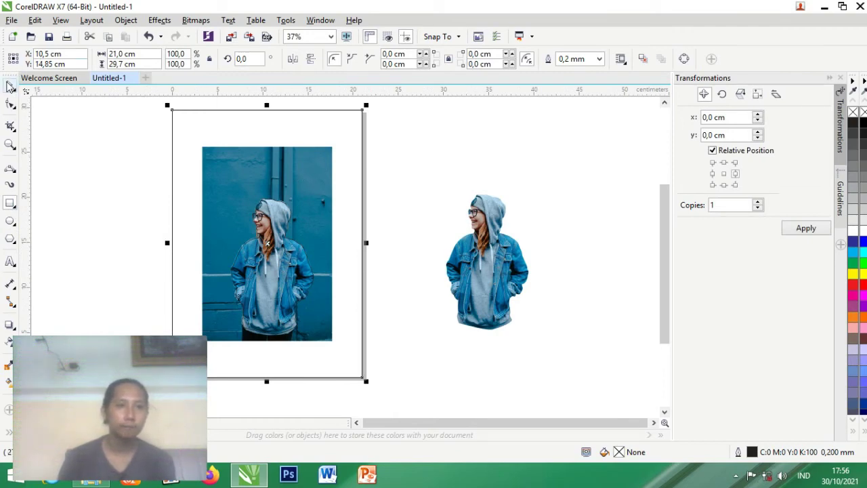
left_click(10, 85)
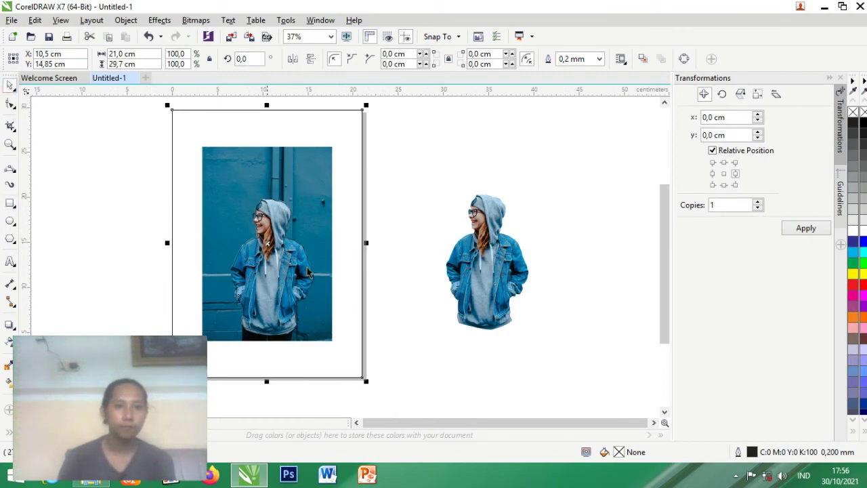
left_click(397, 222)
Step: Move the original photo together with its traced outline far off the page, and centre the woman's cutout on the page
left_click(301, 184)
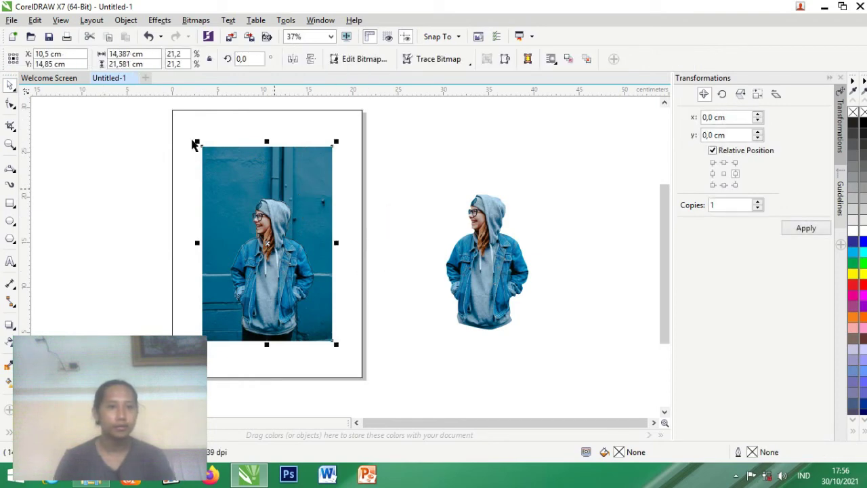
left_click_drag(141, 126, 389, 347)
scroll(361, 306, "down", 3)
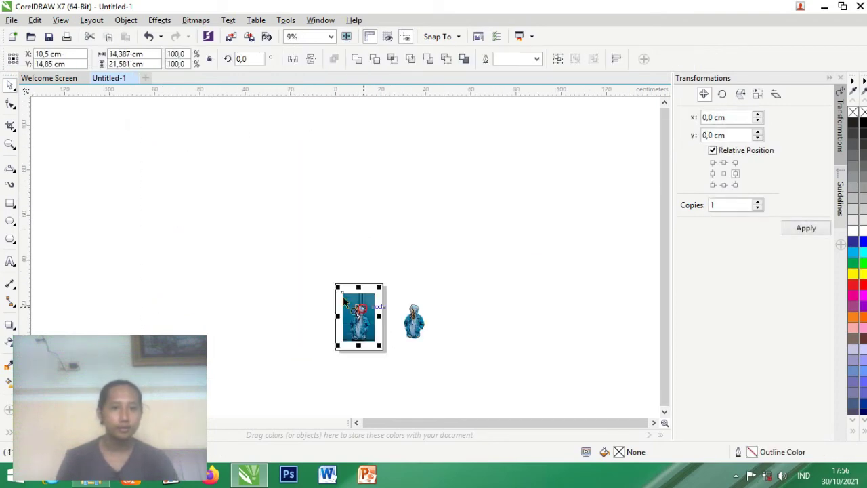
left_click_drag(344, 301, 85, 178)
scroll(400, 345, "up", 2)
left_click(433, 268)
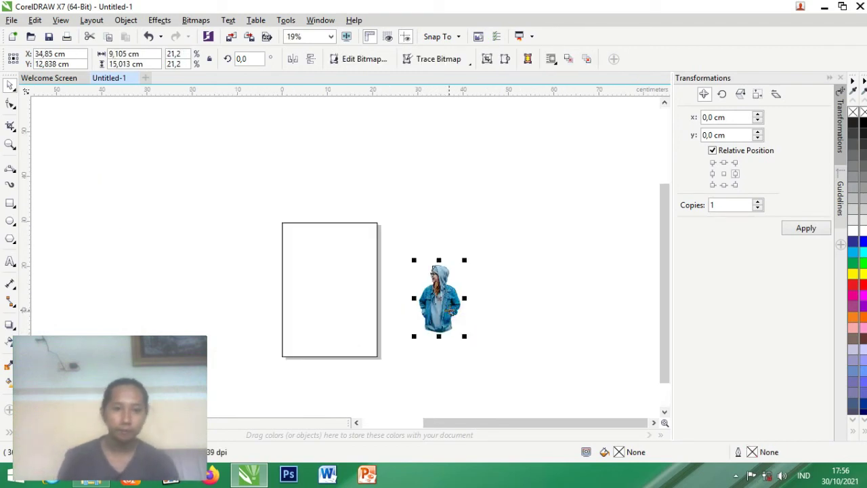
key("p")
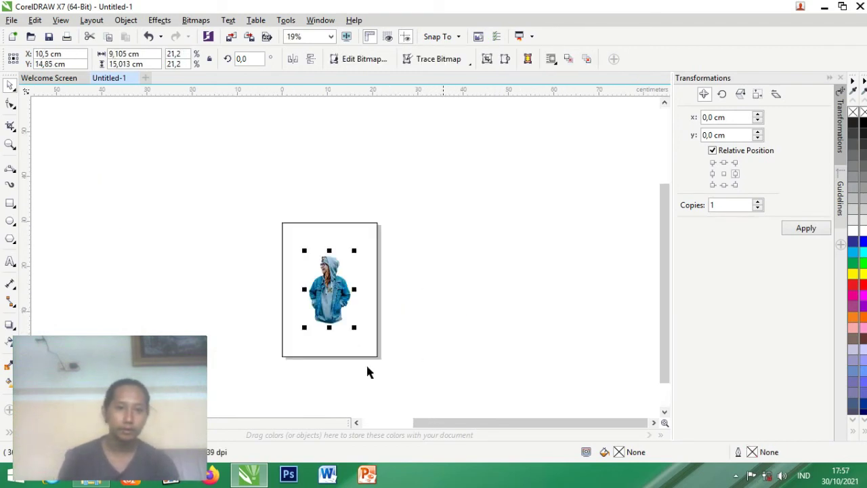
Step: Fill the page-sized rectangle behind the cutout with 10% Black and deselect it
left_click(326, 224)
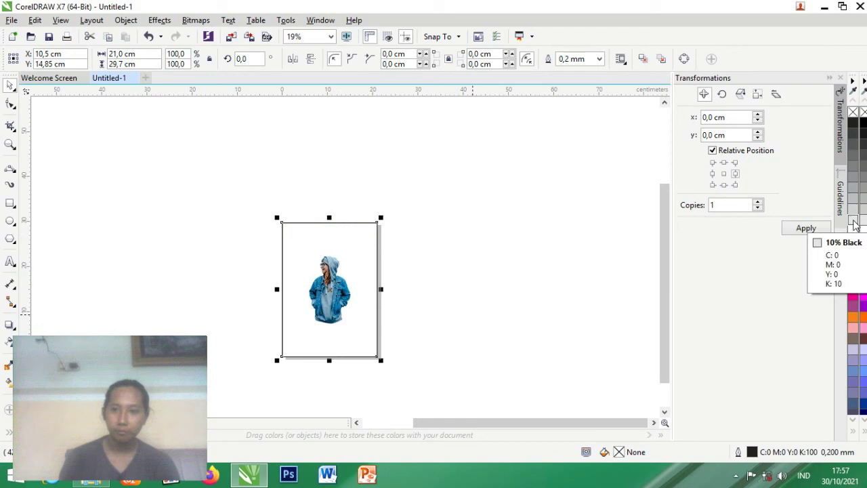
left_click(855, 225)
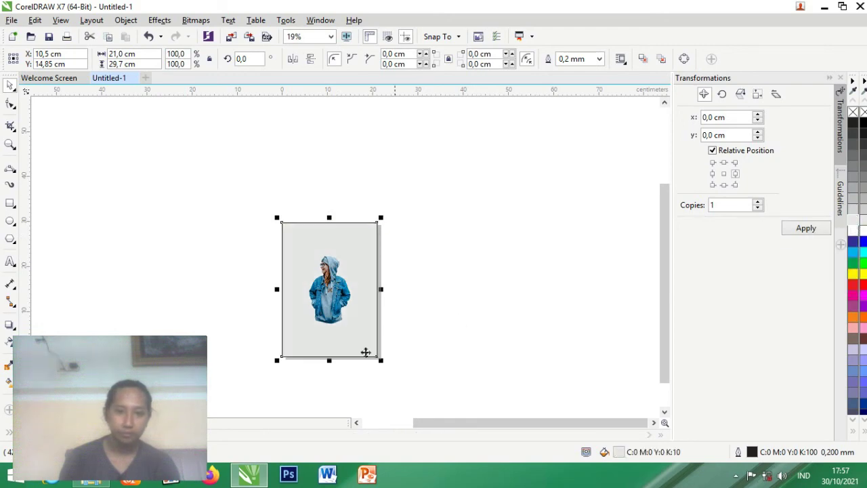
scroll(364, 346, "up", 2)
key("Escape")
Step: Enlarge the woman's cutout proportionally about its centre to about 14.4 × 23.8 cm, then deselect it
left_click(337, 295)
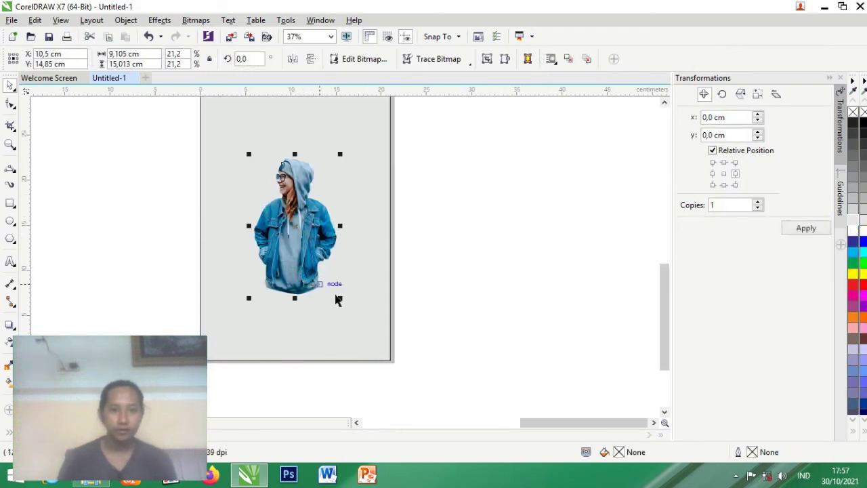
left_click_drag(339, 298, 365, 336)
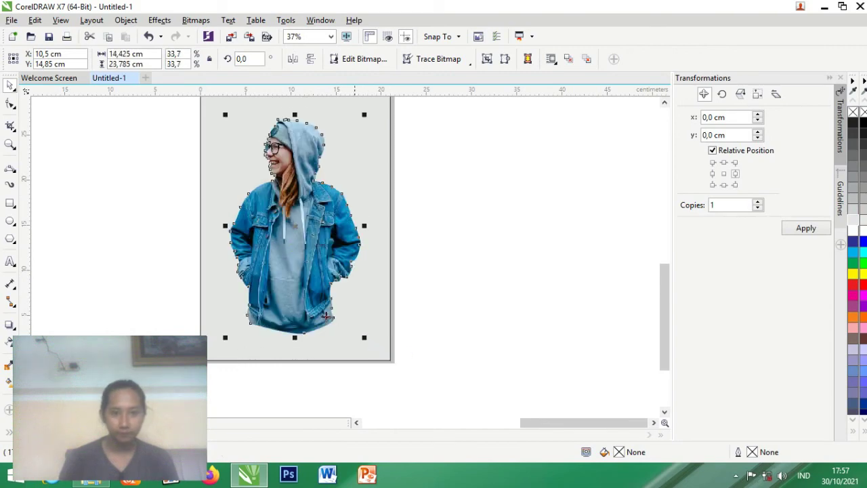
left_click(544, 327)
left_click(299, 272)
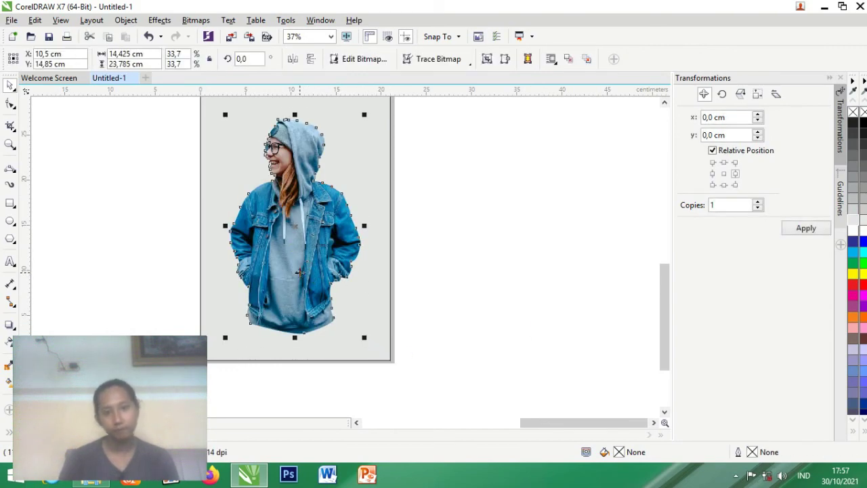
left_click(485, 237)
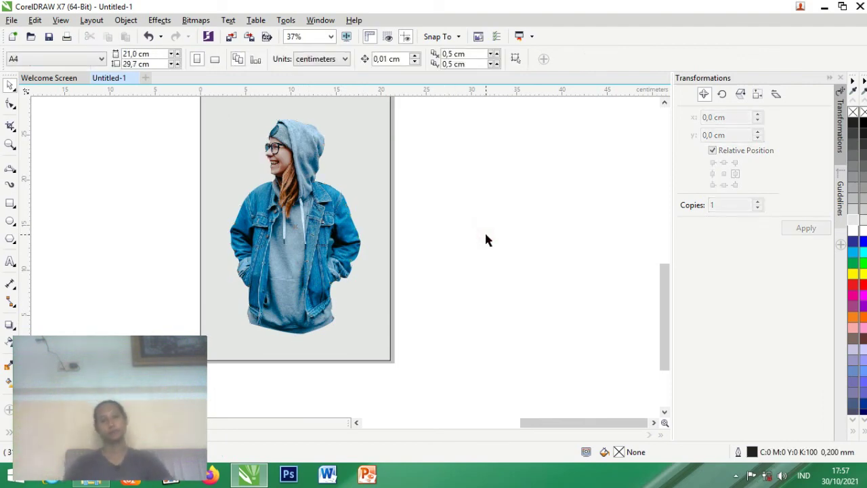